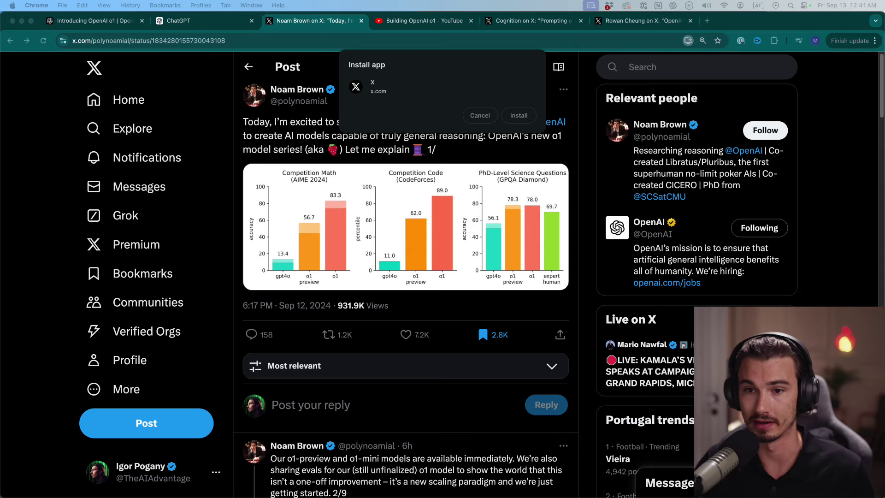
Switch the new ChatGPT chat's model from o1-preview to GPT-4o.
{"action": "left_click", "coordinate": [203, 21]}
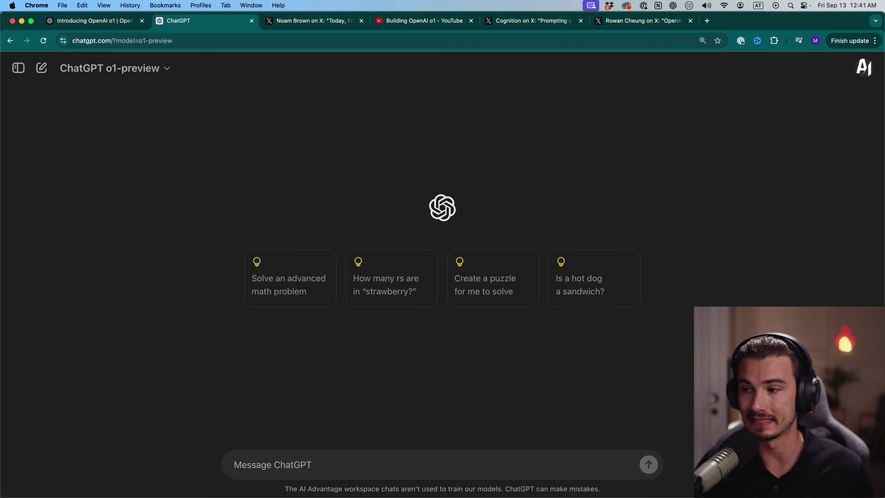
{"action": "left_click", "coordinate": [118, 73]}
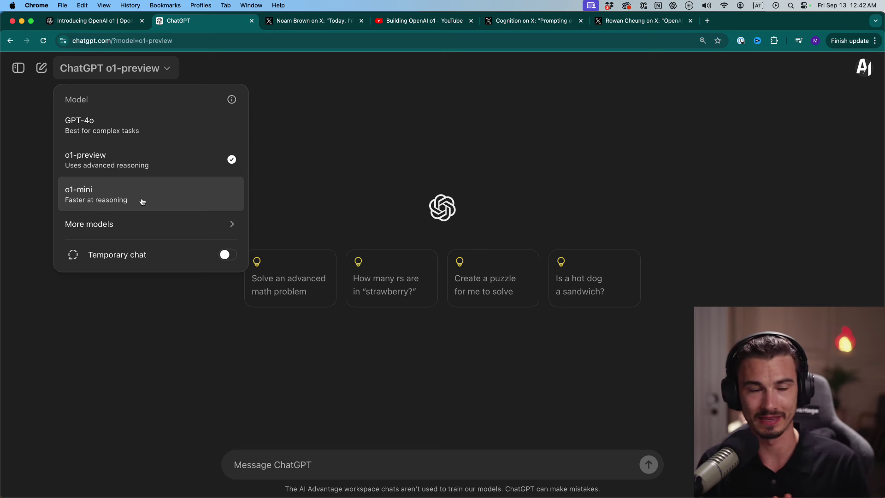
{"action": "left_click", "coordinate": [141, 133]}
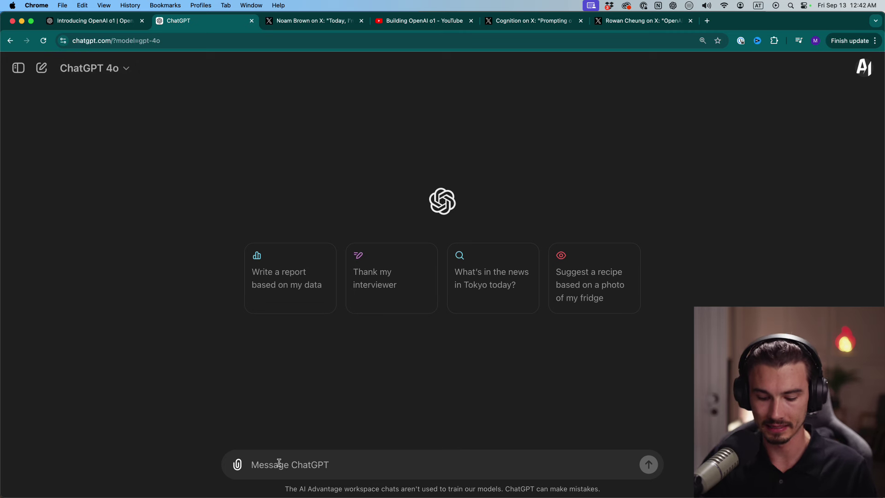
Send 'write yxou an essay about penguins' to GPT-4o and highlight passages of the reply and request.
{"action": "type", "text": "write yxou "}
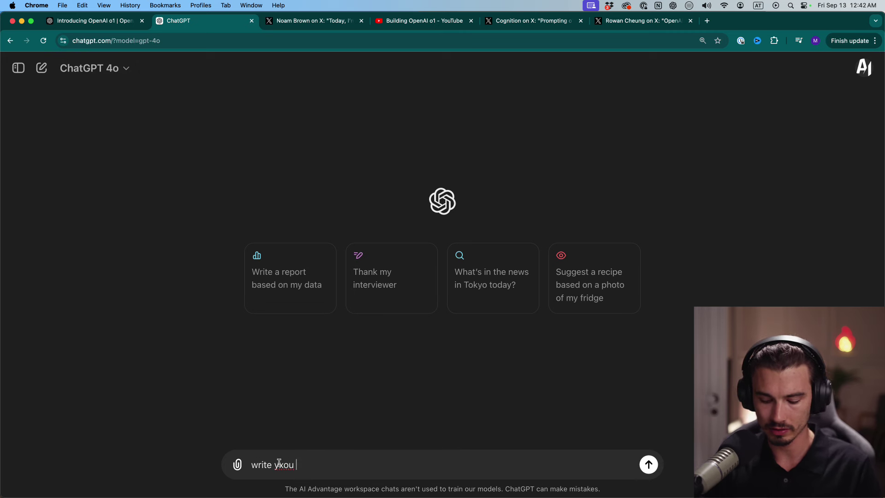
{"action": "type", "text": "an essay about pen"}
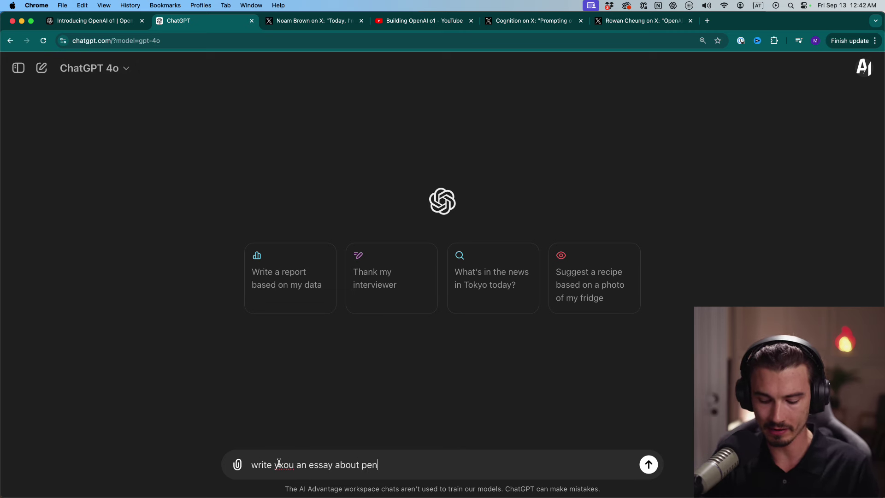
{"action": "type", "text": "guins"}
{"action": "key", "text": "Return"}
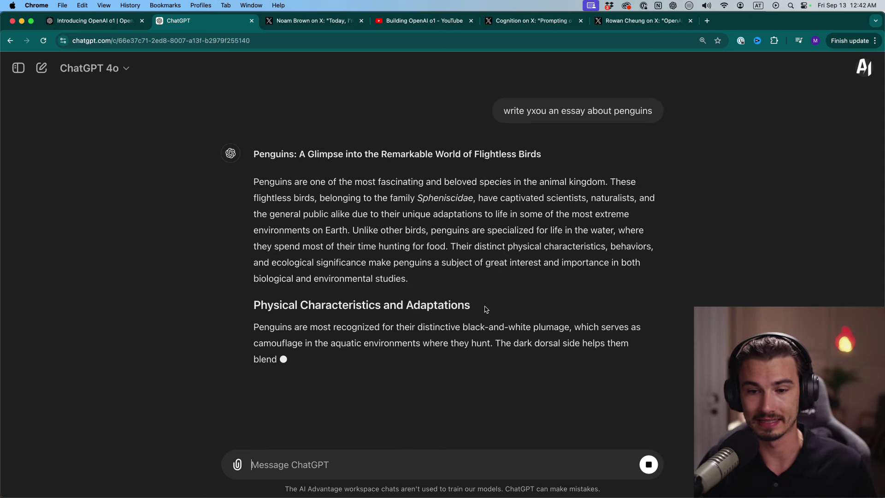
{"action": "triple_click", "coordinate": [362, 305]}
{"action": "left_click_drag", "start_coordinate": [488, 231], "coordinate": [480, 246]}
{"action": "left_click", "coordinate": [650, 111]}
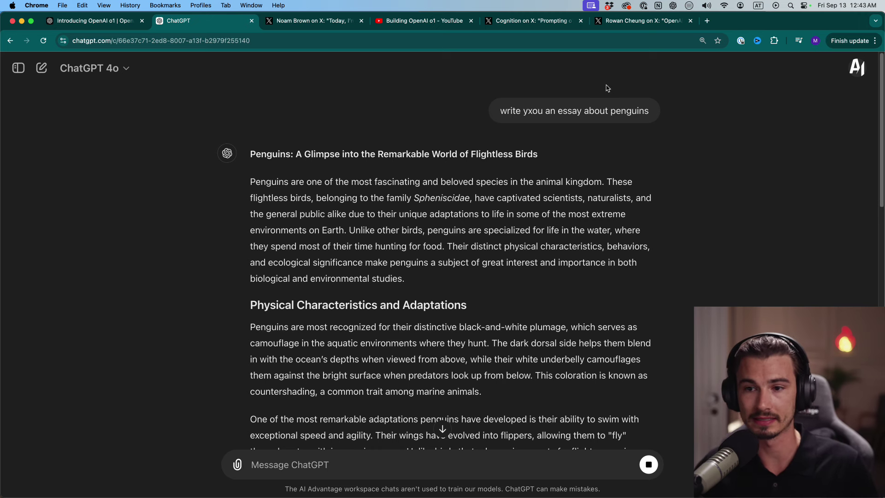
{"action": "left_click_drag", "start_coordinate": [651, 113], "coordinate": [557, 117]}
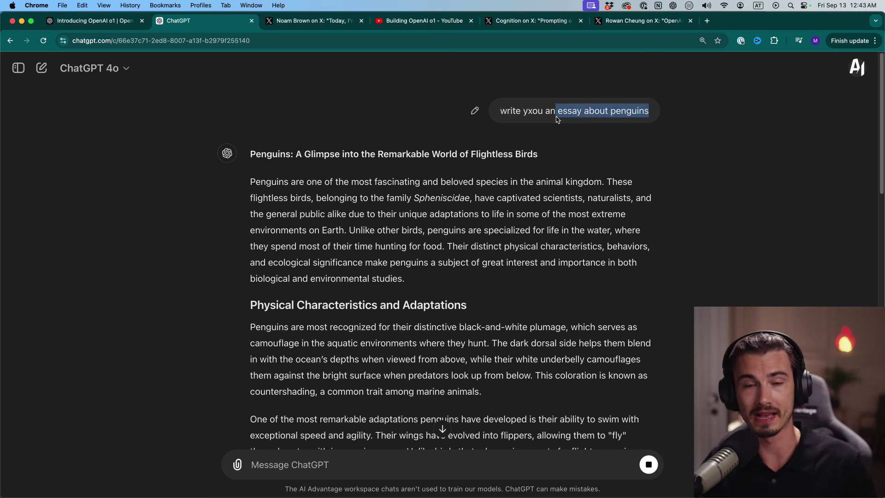
{"action": "left_click", "coordinate": [453, 198]}
Reopen the penguin essay conversation from the chat history and scroll to its request.
{"action": "left_click", "coordinate": [44, 71]}
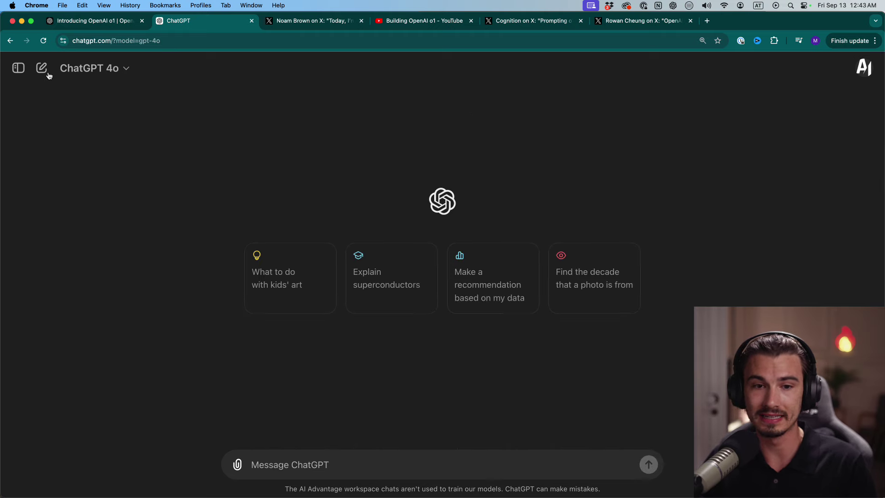
{"action": "left_click", "coordinate": [19, 68]}
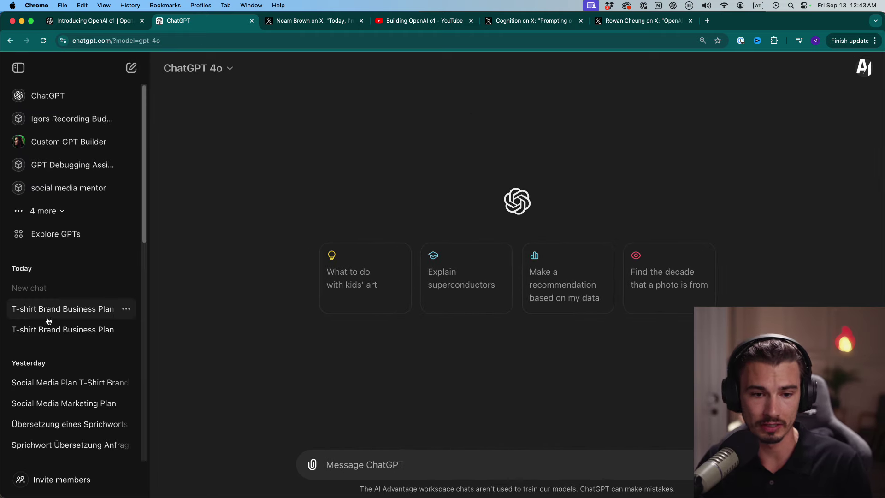
{"action": "left_click", "coordinate": [46, 290]}
{"action": "left_click", "coordinate": [19, 68]}
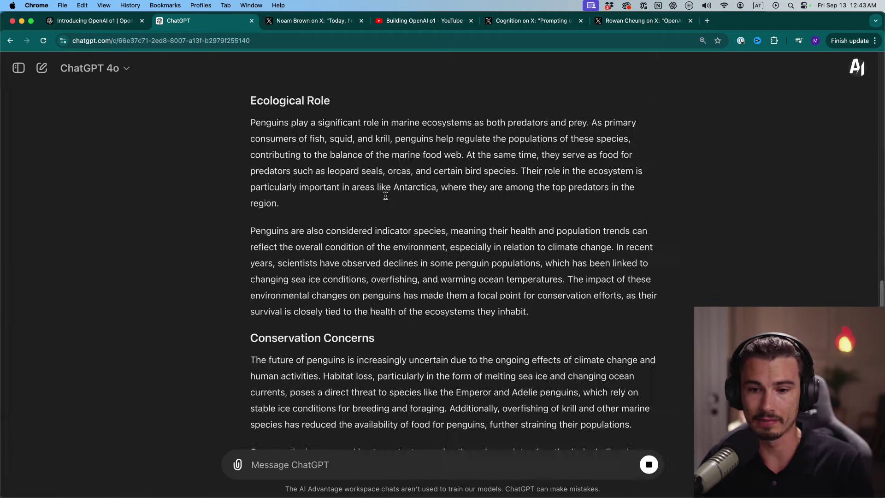
{"action": "scroll", "coordinate": [507, 317], "scroll_direction": "up", "scroll_amount": 10}
{"action": "scroll", "coordinate": [507, 316], "scroll_direction": "up", "scroll_amount": 2}
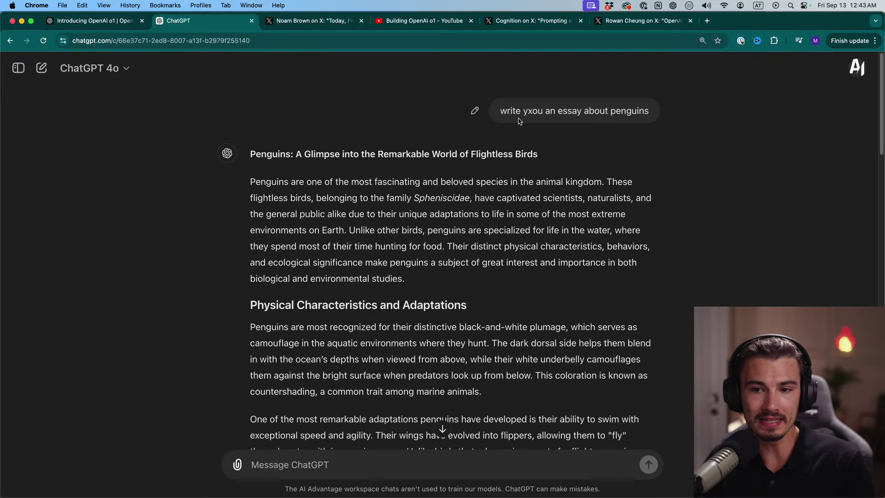
Edit the penguin request to end with '. think step by step' and resubmit it.
{"action": "left_click", "coordinate": [474, 112]}
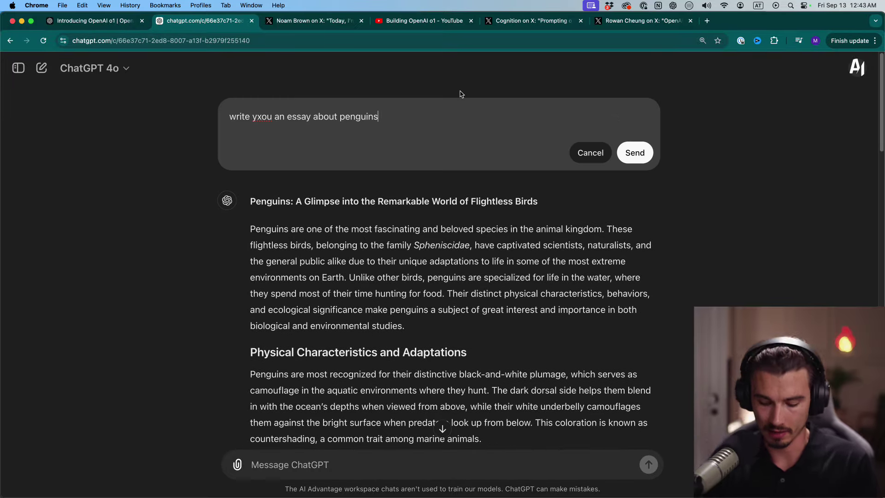
{"action": "type", "text": ". think step by step"}
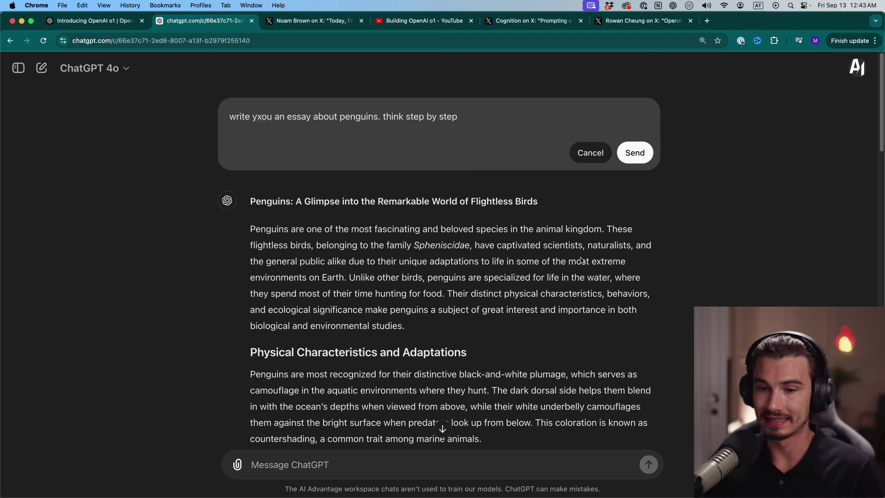
{"action": "left_click", "coordinate": [634, 153]}
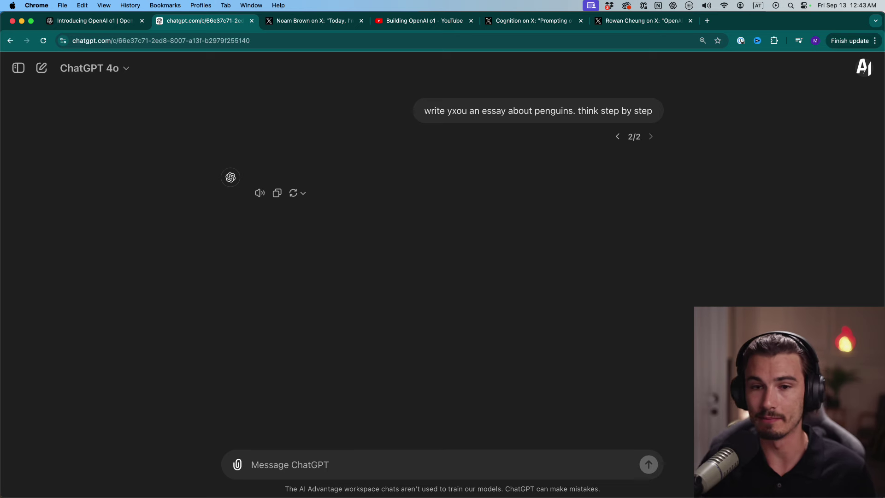
Regenerate the reply with GPT-4o, yielding 'Essay on Penguins: Step-by-Step Guide'.
{"action": "left_click", "coordinate": [79, 71]}
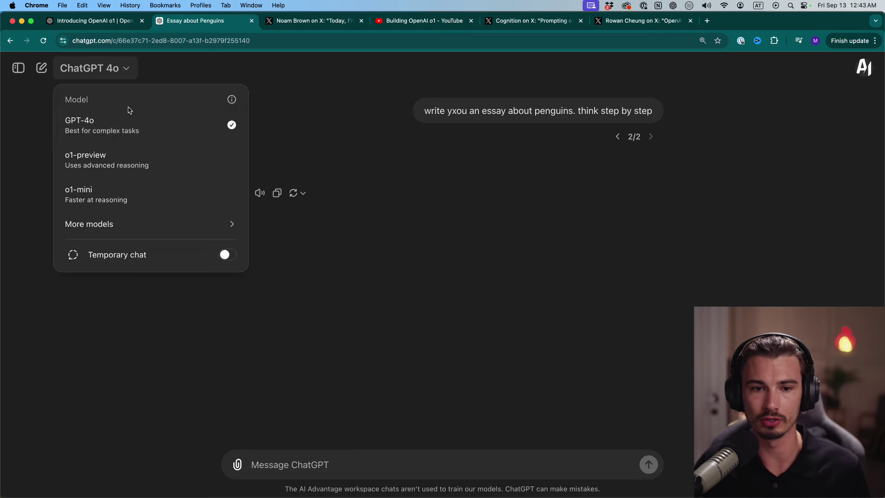
{"action": "left_click", "coordinate": [515, 311]}
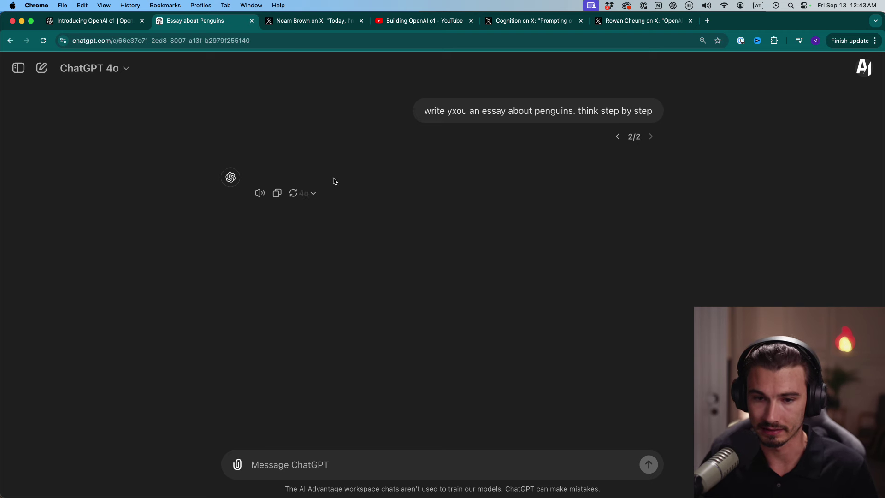
{"action": "left_click", "coordinate": [294, 193]}
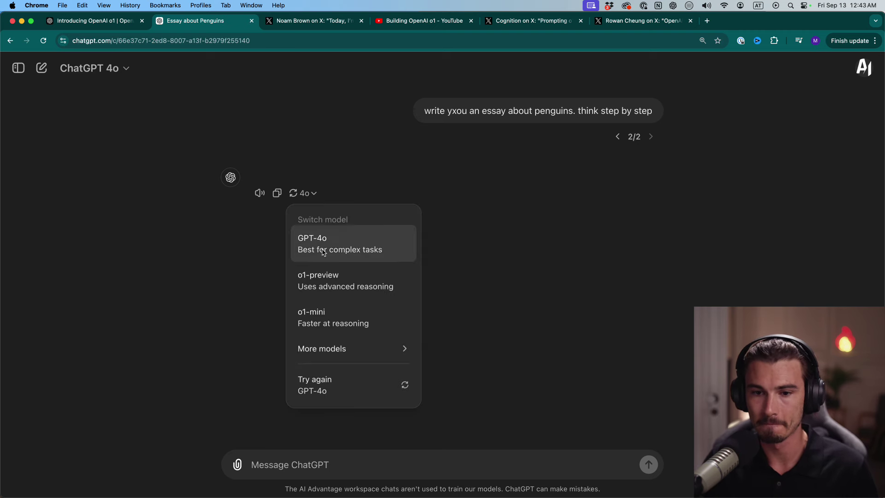
{"action": "left_click", "coordinate": [340, 244]}
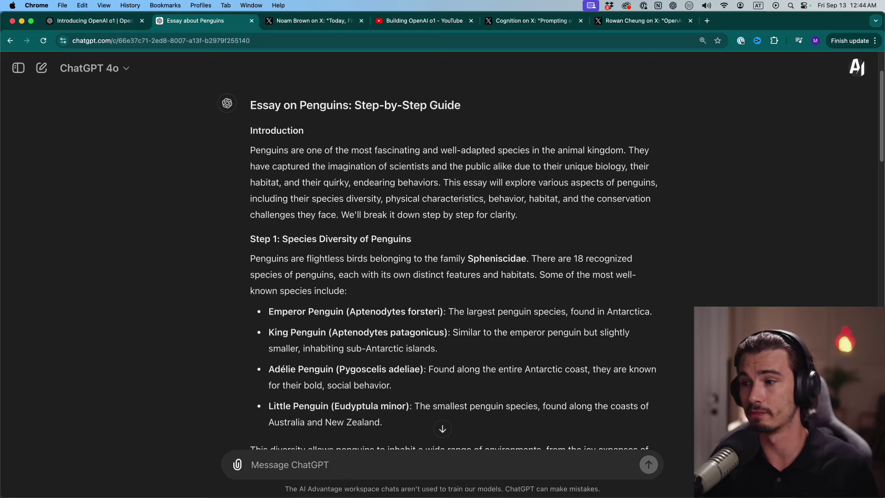
Enlarge the o1 post's benchmark chart, briefly checking the ChatGPT model list and o1-preview article.
{"action": "left_click", "coordinate": [314, 20]}
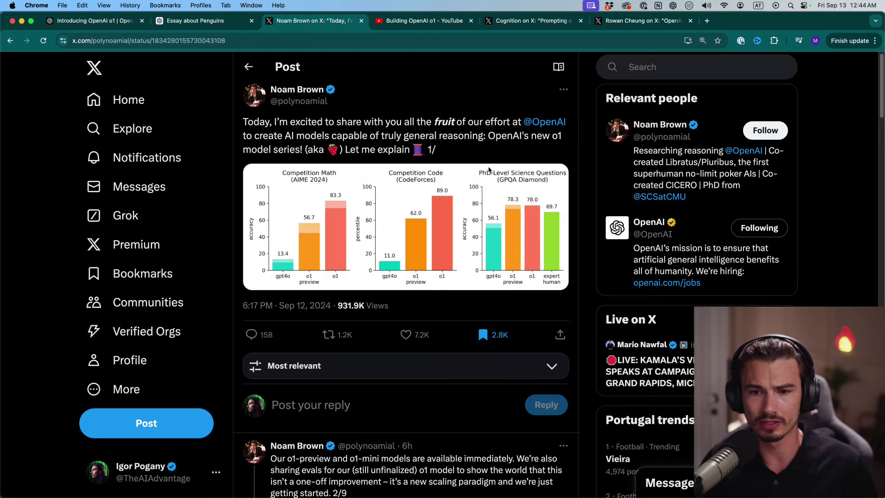
{"action": "left_click", "coordinate": [520, 302]}
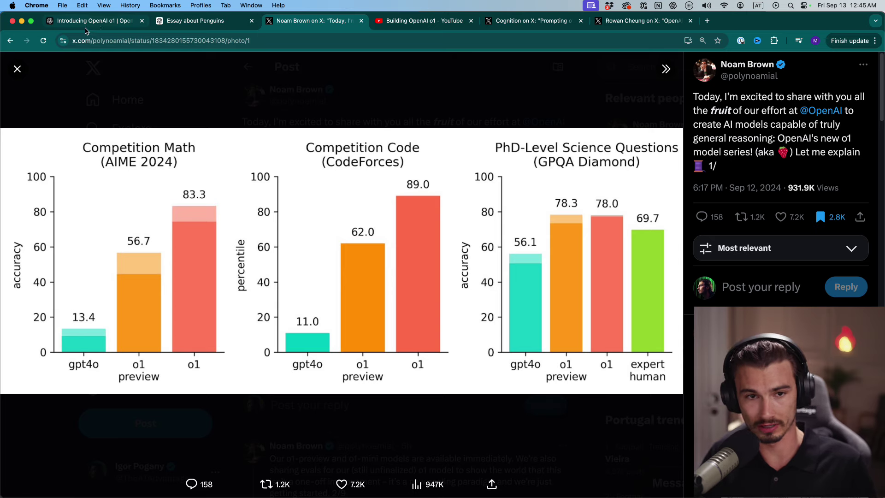
{"action": "left_click", "coordinate": [200, 24]}
{"action": "left_click", "coordinate": [94, 70]}
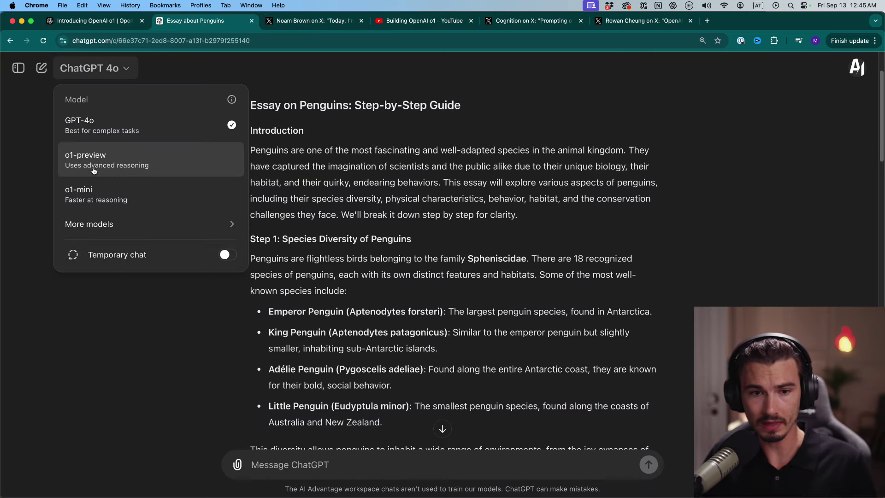
{"action": "left_click", "coordinate": [304, 20]}
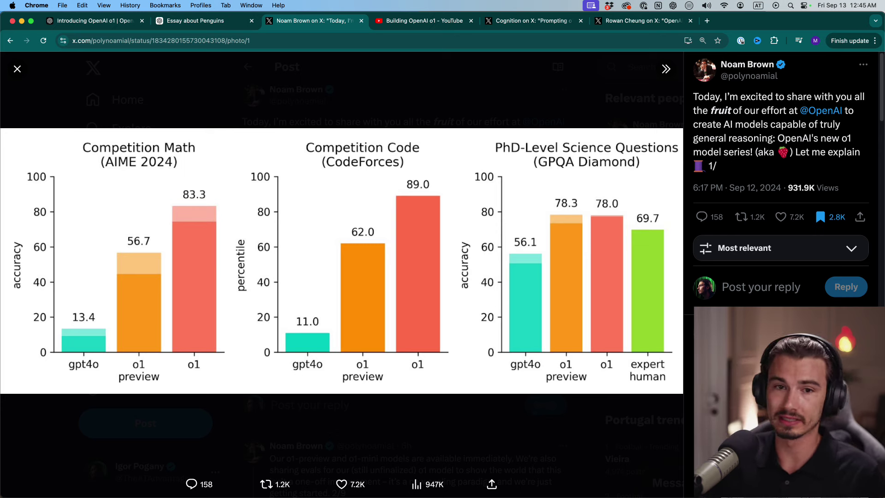
{"action": "left_click", "coordinate": [88, 21]}
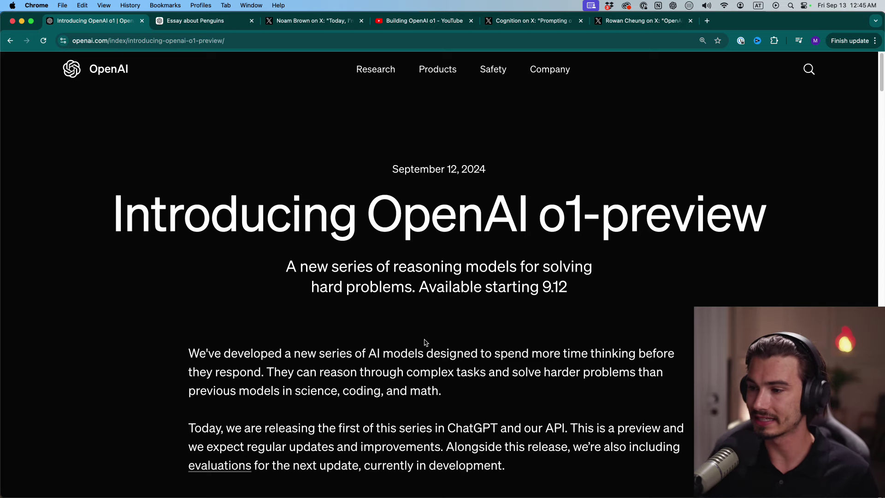
{"action": "left_click", "coordinate": [295, 20]}
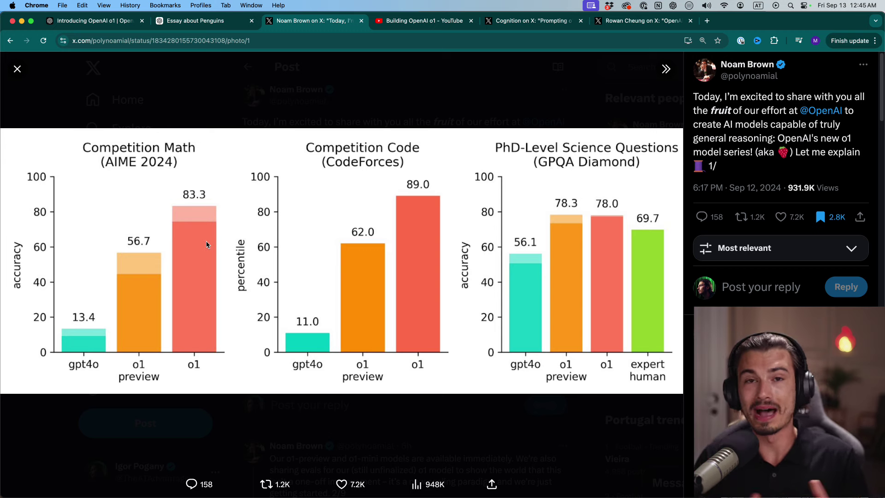
Return to the Essay about Penguins chat, dismiss the model list and select the prompt.
{"action": "left_click", "coordinate": [185, 23]}
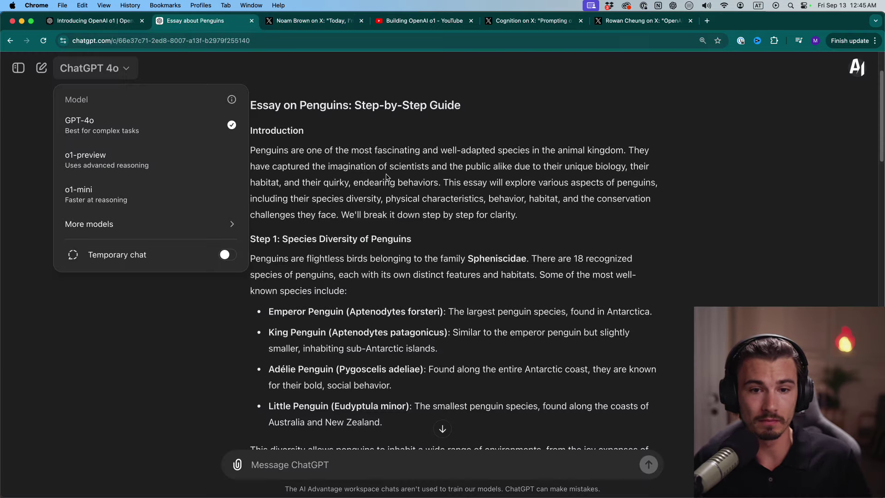
{"action": "left_click", "coordinate": [359, 157]}
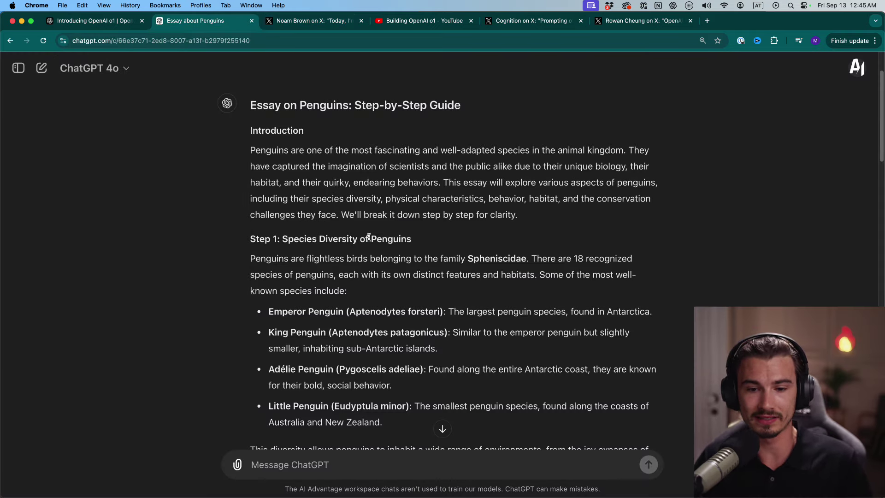
{"action": "scroll", "coordinate": [369, 238], "scroll_direction": "down", "scroll_amount": 15}
{"action": "scroll", "coordinate": [406, 229], "scroll_direction": "up", "scroll_amount": 20}
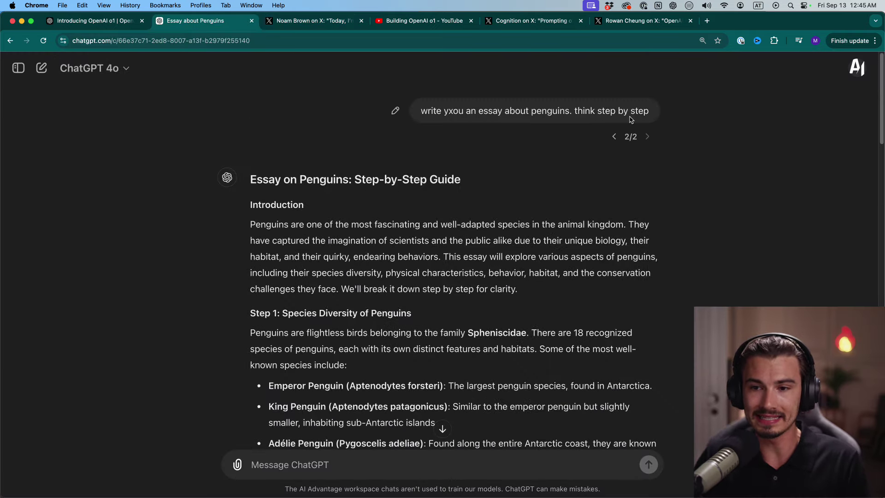
{"action": "triple_click", "coordinate": [412, 116]}
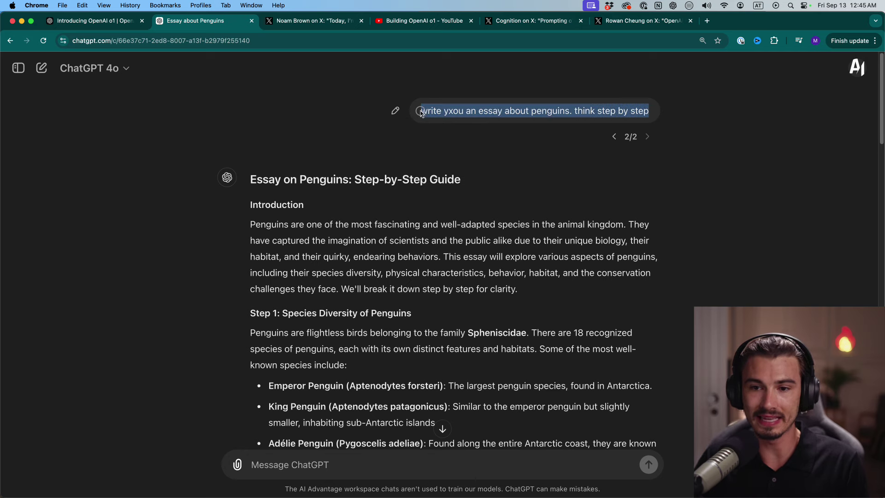
Open the T-shirt Brand Business Plan chat and expand its 'Thought for 9 seconds' reasoning.
{"action": "left_click", "coordinate": [19, 69]}
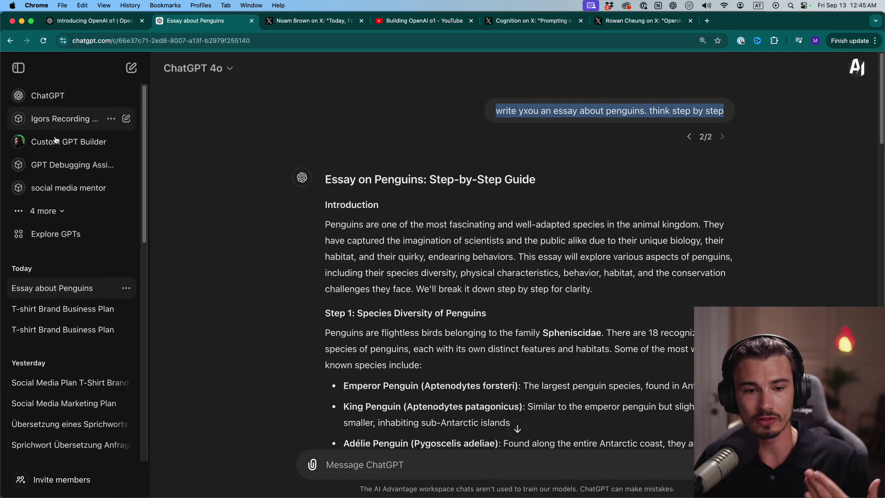
{"action": "left_click", "coordinate": [103, 309]}
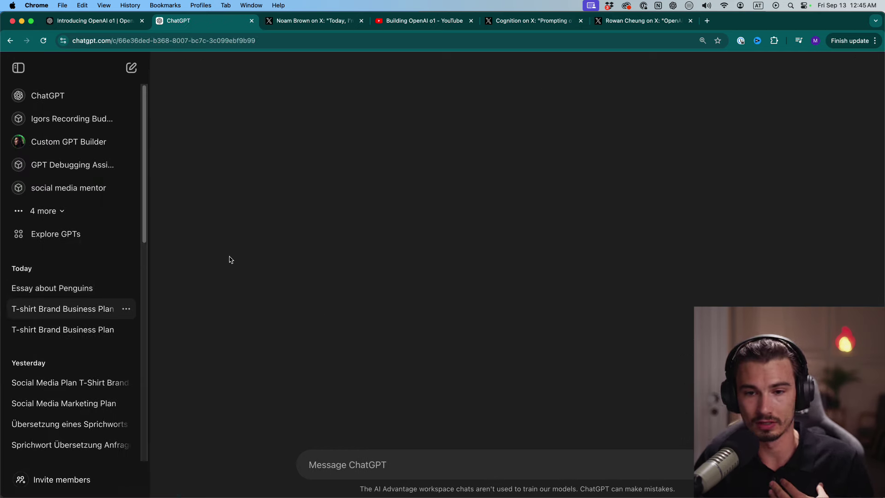
{"action": "scroll", "coordinate": [298, 244], "scroll_direction": "up", "scroll_amount": 20}
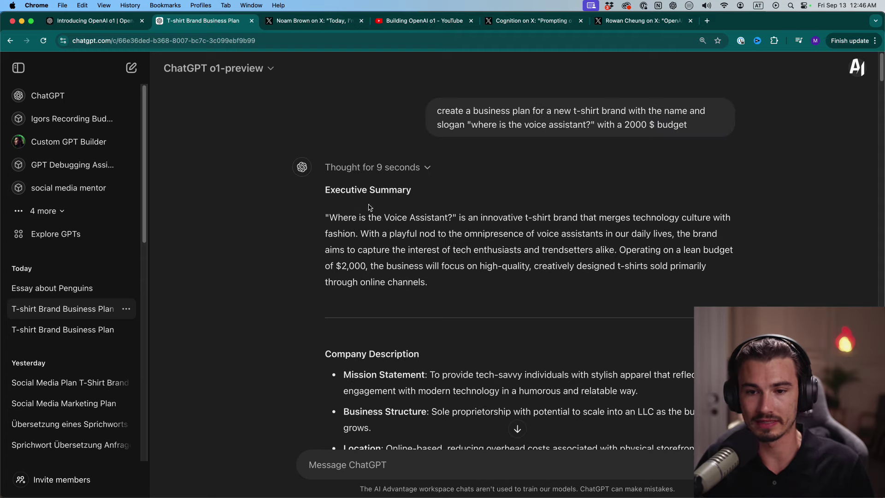
{"action": "left_click", "coordinate": [370, 167]}
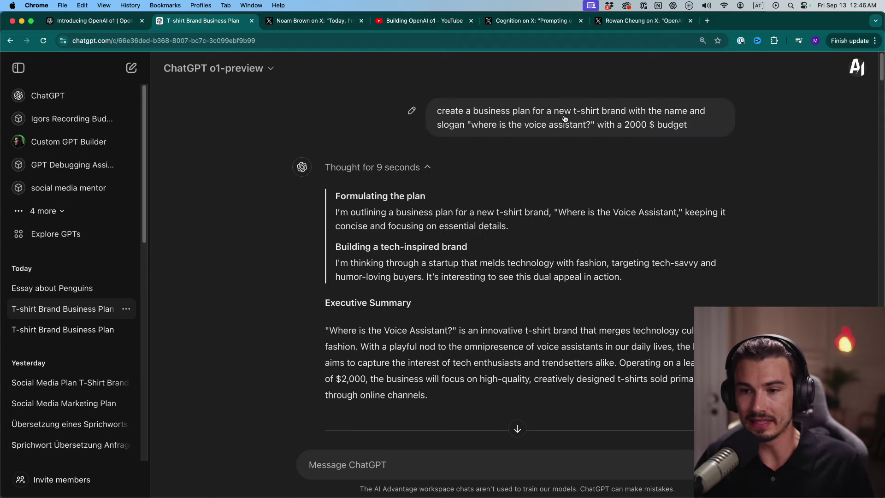
Highlight the business plan prompt and the reasoning steps down to the Executive Summary.
{"action": "left_click_drag", "start_coordinate": [697, 132], "coordinate": [417, 90]}
{"action": "left_click", "coordinate": [666, 121]}
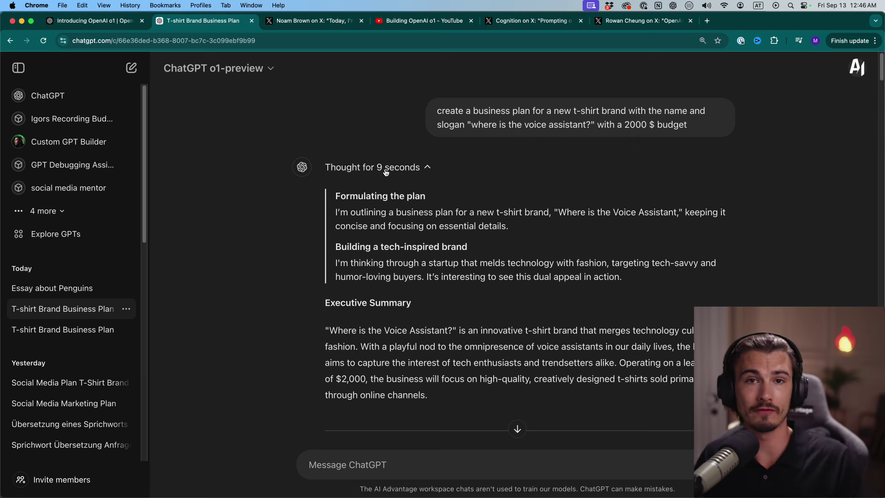
{"action": "left_click_drag", "start_coordinate": [336, 196], "coordinate": [429, 224]}
{"action": "scroll", "coordinate": [386, 183], "scroll_direction": "up", "scroll_amount": 4}
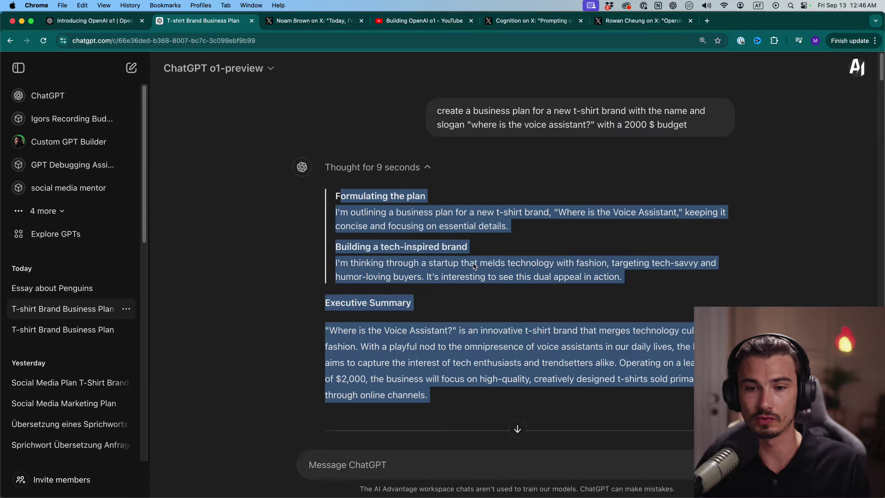
{"action": "left_click", "coordinate": [387, 167]}
{"action": "left_click", "coordinate": [390, 167]}
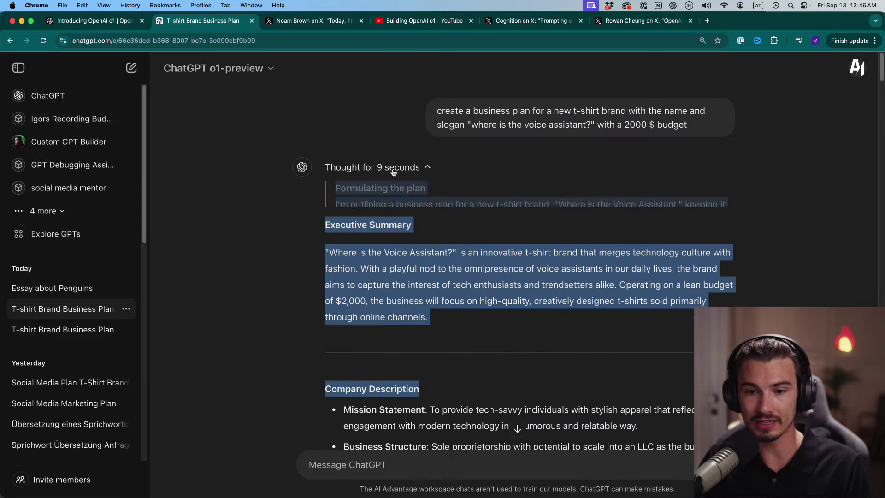
{"action": "left_click_drag", "start_coordinate": [350, 196], "coordinate": [593, 289]}
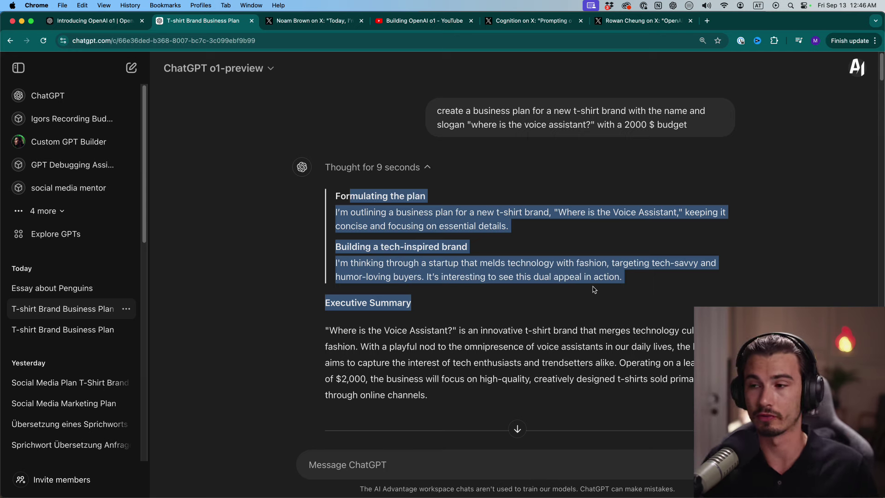
{"action": "left_click", "coordinate": [716, 293]}
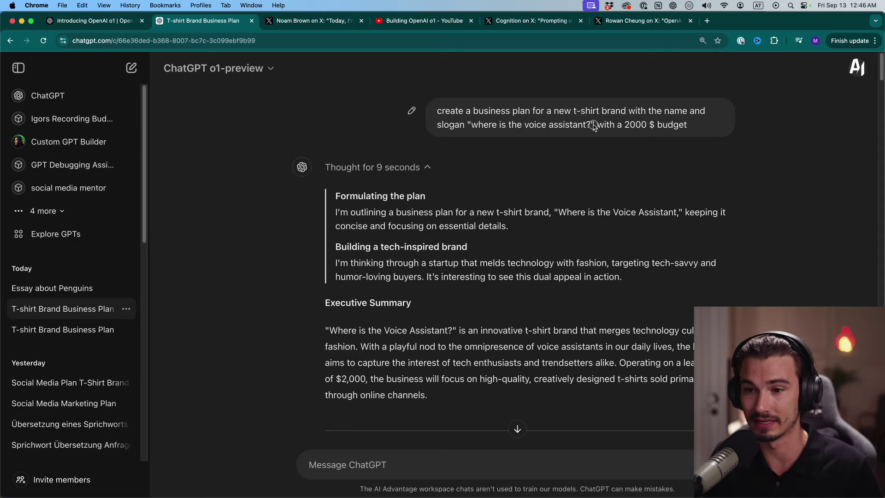
Highlight the brand name, slogan and prompt text, then scroll down through the plan.
{"action": "left_click_drag", "start_coordinate": [595, 126], "coordinate": [438, 111]}
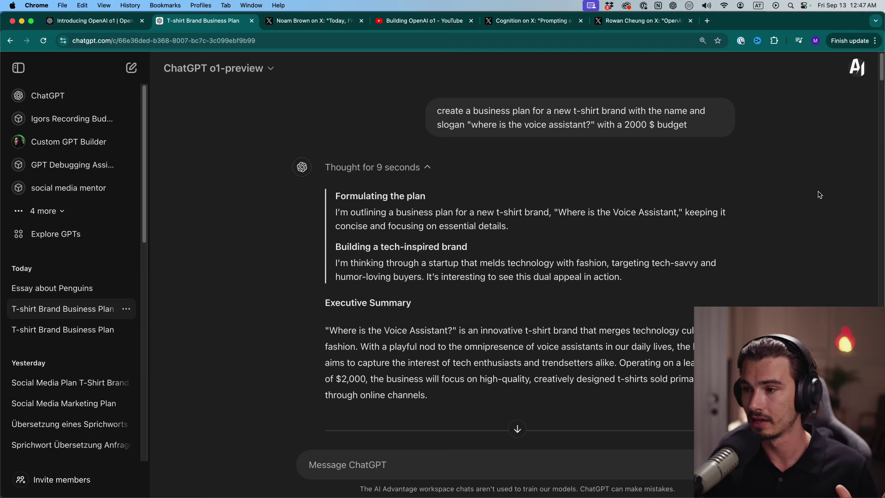
{"action": "scroll", "coordinate": [819, 199], "scroll_direction": "down", "scroll_amount": 1}
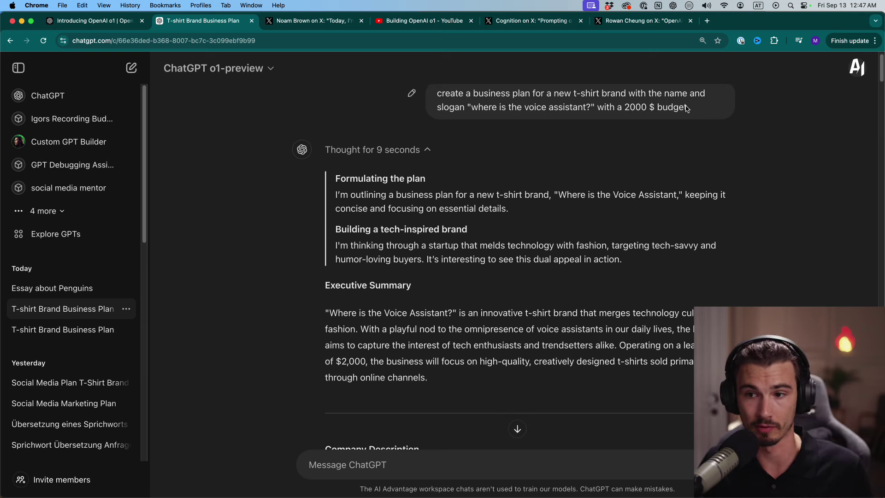
{"action": "left_click_drag", "start_coordinate": [698, 116], "coordinate": [432, 87]}
{"action": "left_click", "coordinate": [433, 92]}
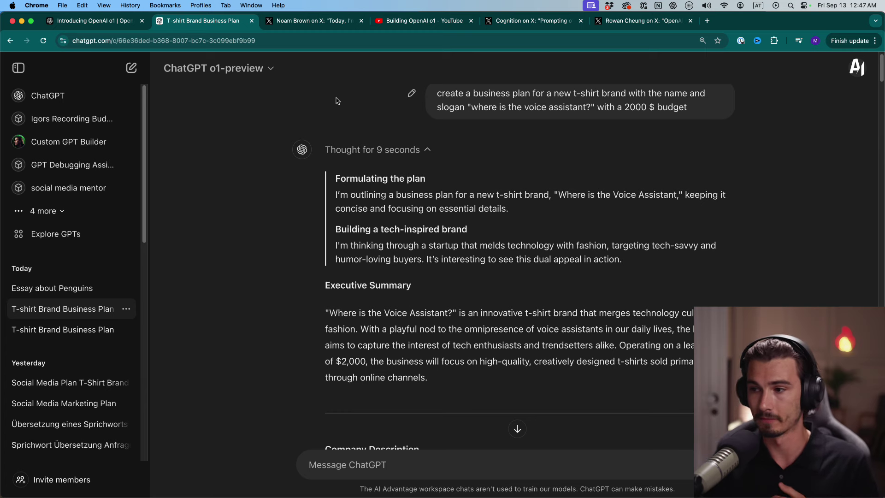
{"action": "scroll", "coordinate": [258, 302], "scroll_direction": "down", "scroll_amount": 2}
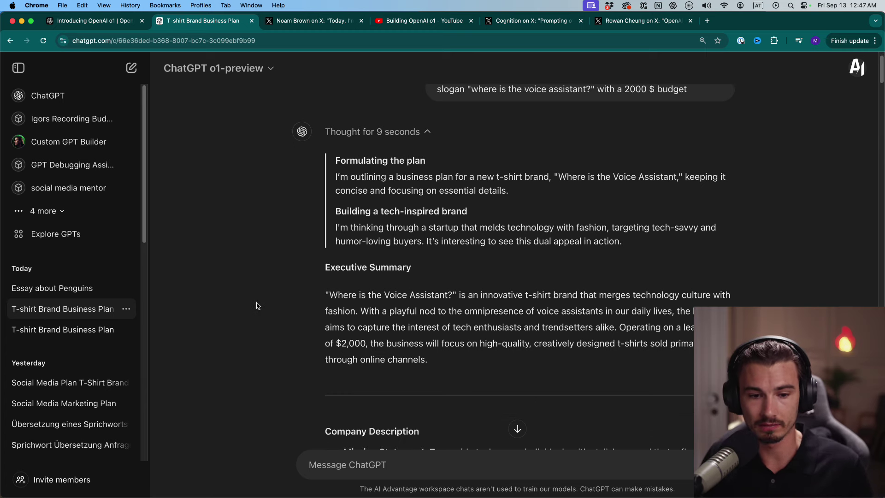
{"action": "scroll", "coordinate": [60, 410], "scroll_direction": "down", "scroll_amount": 1}
{"action": "scroll", "coordinate": [60, 410], "scroll_direction": "down", "scroll_amount": 2}
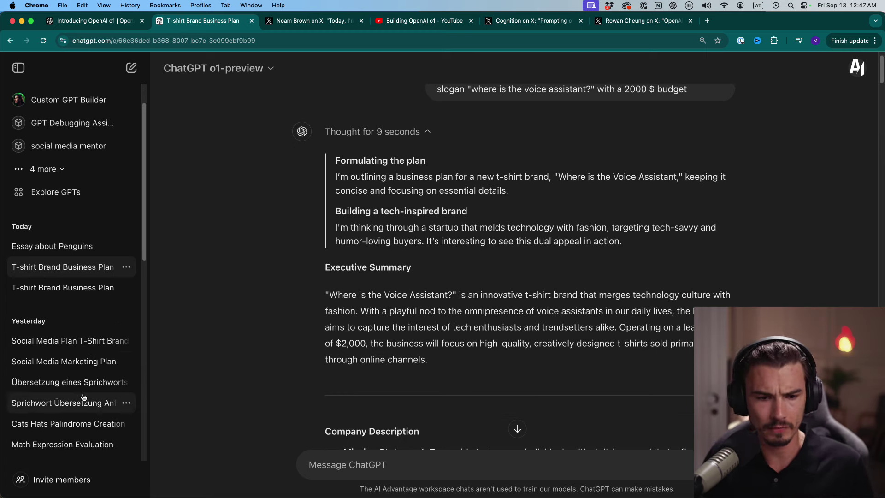
{"action": "left_click", "coordinate": [76, 423]}
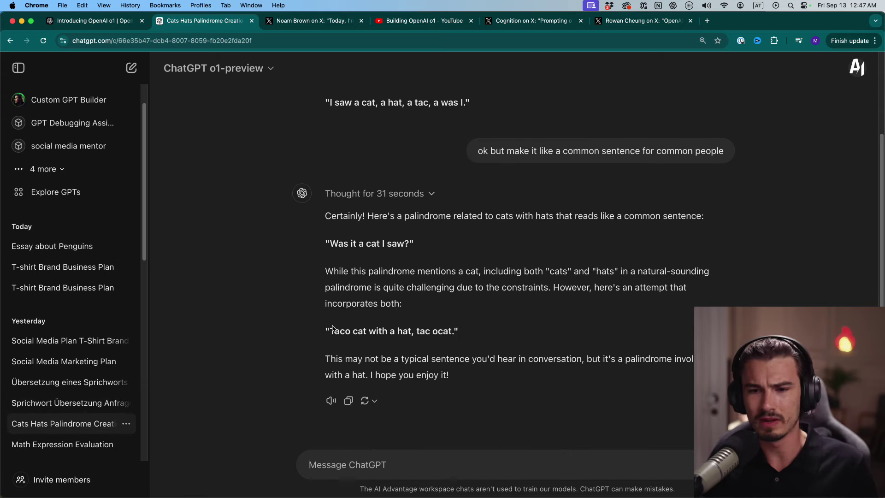
{"action": "scroll", "coordinate": [341, 325], "scroll_direction": "up", "scroll_amount": 3}
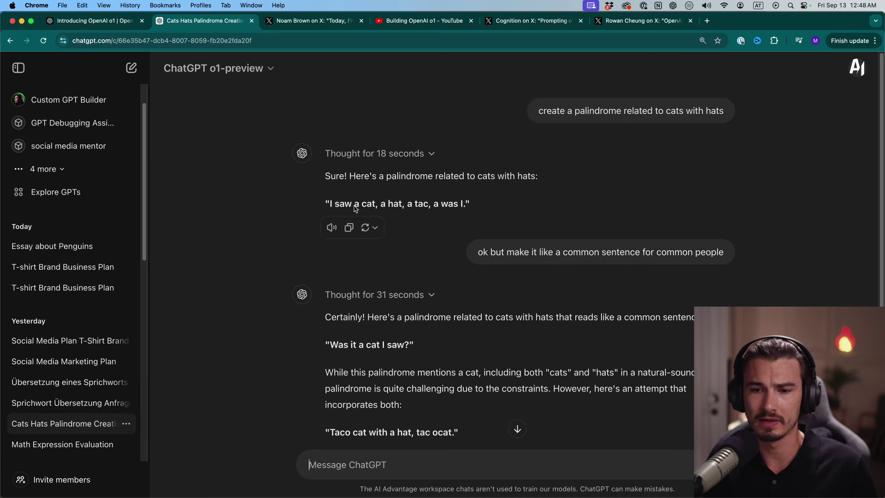
{"action": "left_click_drag", "start_coordinate": [329, 203], "coordinate": [377, 204]}
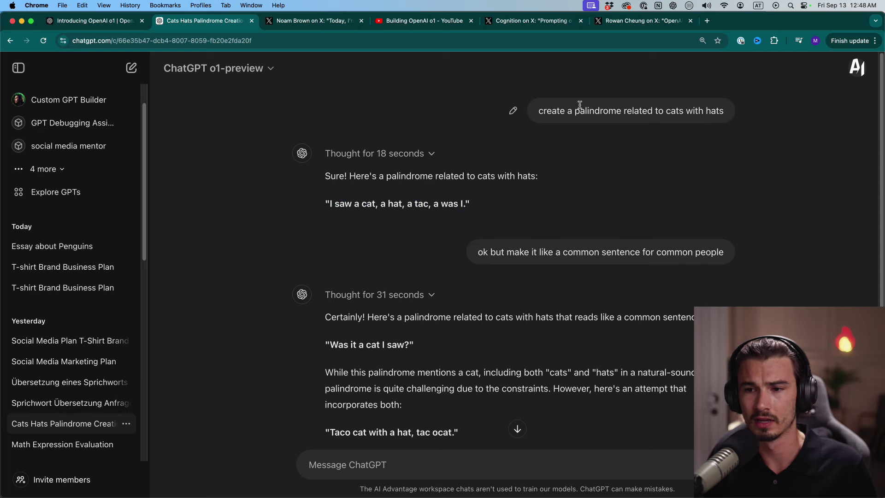
{"action": "left_click_drag", "start_coordinate": [552, 110], "coordinate": [721, 111]}
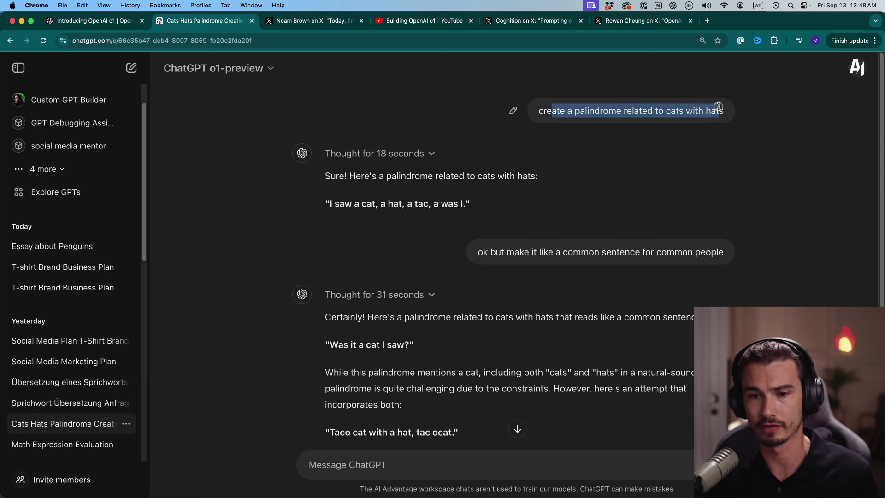
{"action": "left_click", "coordinate": [378, 154]}
{"action": "scroll", "coordinate": [400, 166], "scroll_direction": "down", "scroll_amount": 7}
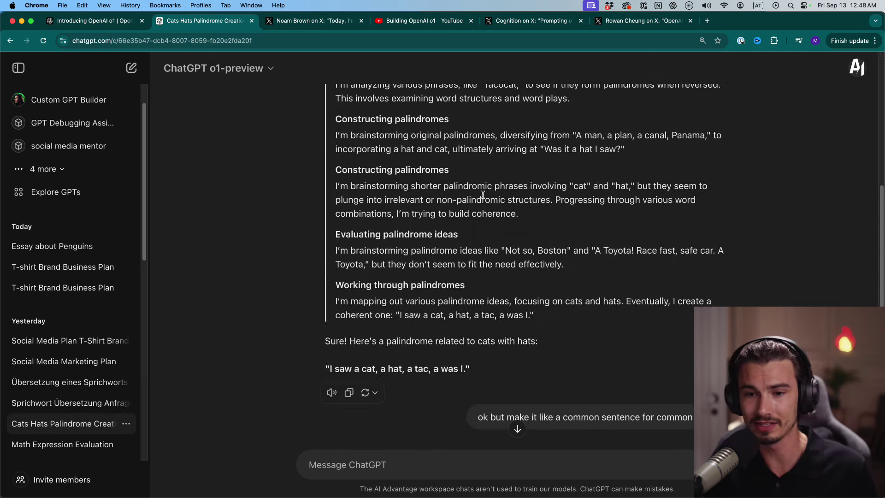
{"action": "scroll", "coordinate": [545, 211], "scroll_direction": "up", "scroll_amount": 7}
{"action": "left_click", "coordinate": [376, 148]}
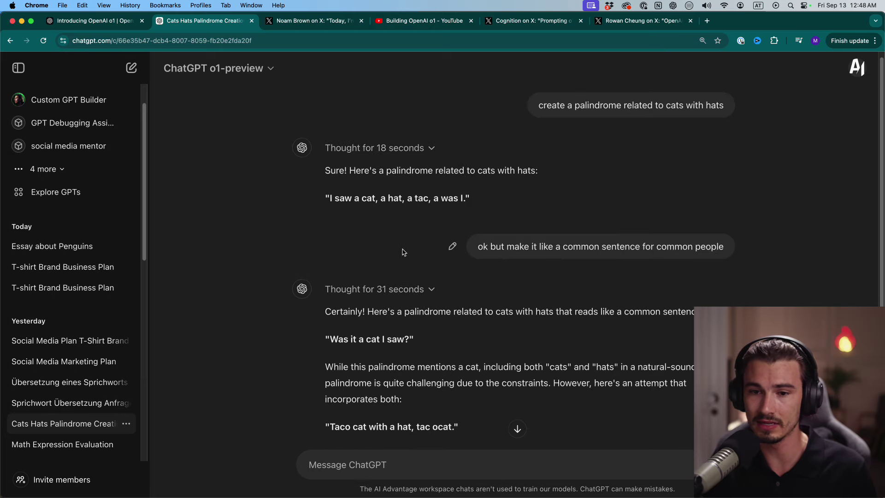
{"action": "left_click_drag", "start_coordinate": [333, 197], "coordinate": [368, 196]}
{"action": "left_click", "coordinate": [427, 195]}
{"action": "left_click", "coordinate": [368, 196]}
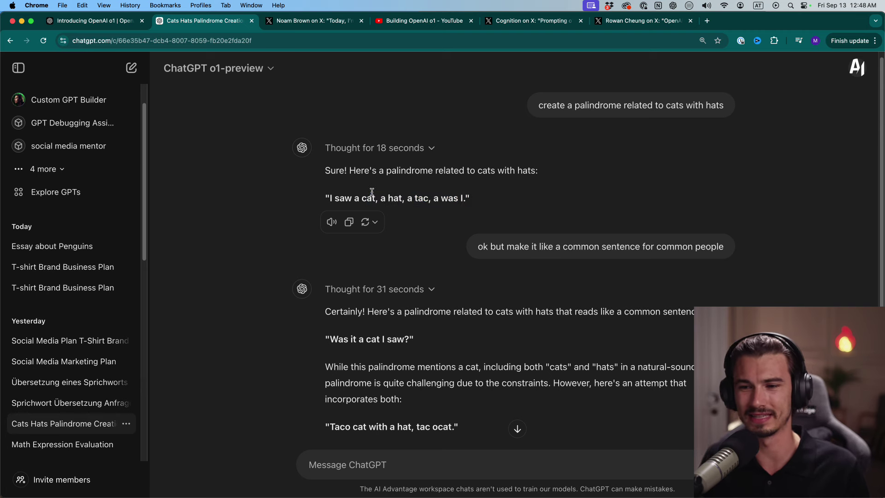
{"action": "left_click_drag", "start_coordinate": [483, 247], "coordinate": [662, 249]}
{"action": "left_click", "coordinate": [751, 276]}
{"action": "scroll", "coordinate": [738, 281], "scroll_direction": "down", "scroll_amount": 3}
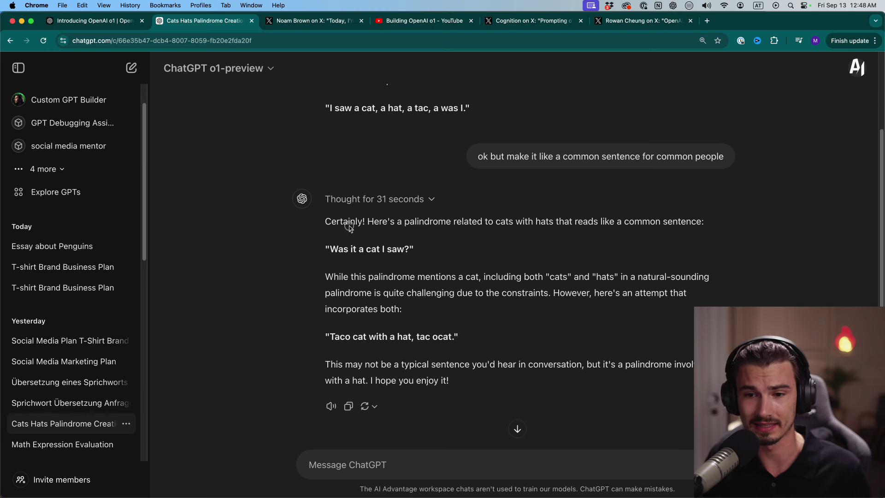
{"action": "left_click_drag", "start_coordinate": [488, 222], "coordinate": [646, 223]}
{"action": "left_click", "coordinate": [645, 223]}
{"action": "left_click_drag", "start_coordinate": [348, 249], "coordinate": [324, 249]}
{"action": "left_click", "coordinate": [404, 249]}
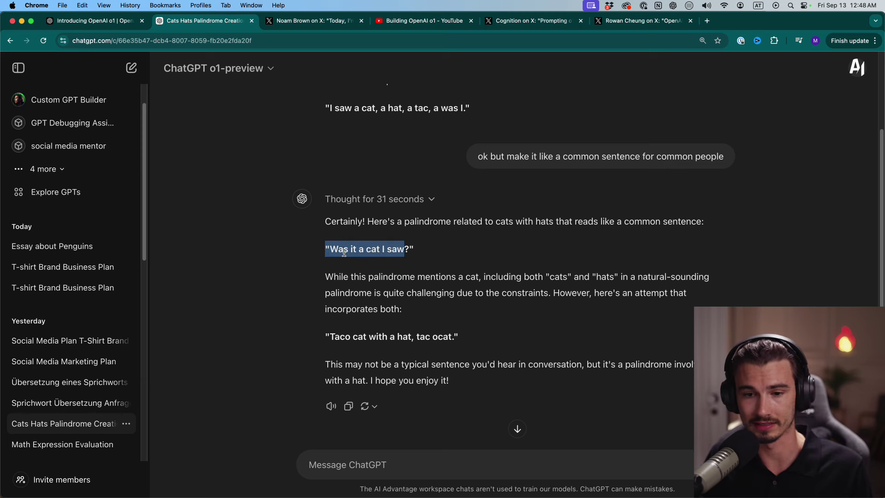
{"action": "left_click", "coordinate": [417, 251]}
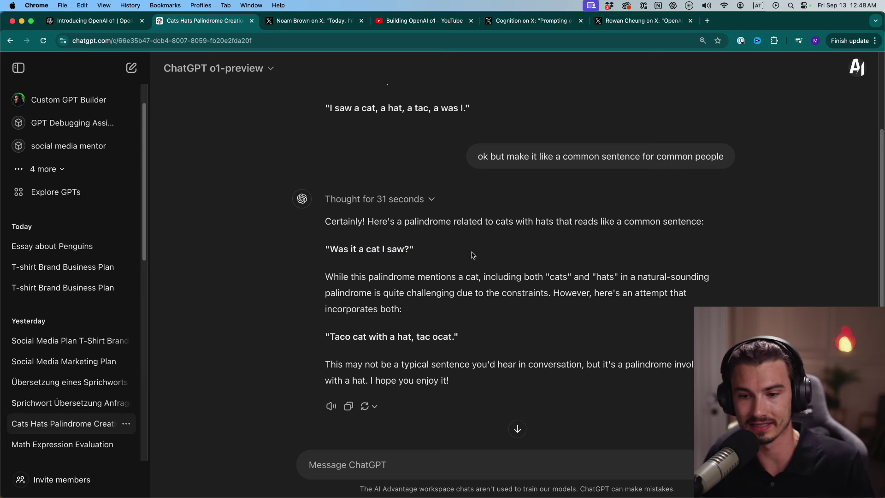
{"action": "scroll", "coordinate": [459, 258], "scroll_direction": "down", "scroll_amount": 1}
{"action": "left_click_drag", "start_coordinate": [394, 278], "coordinate": [409, 267]}
{"action": "left_click", "coordinate": [407, 269]}
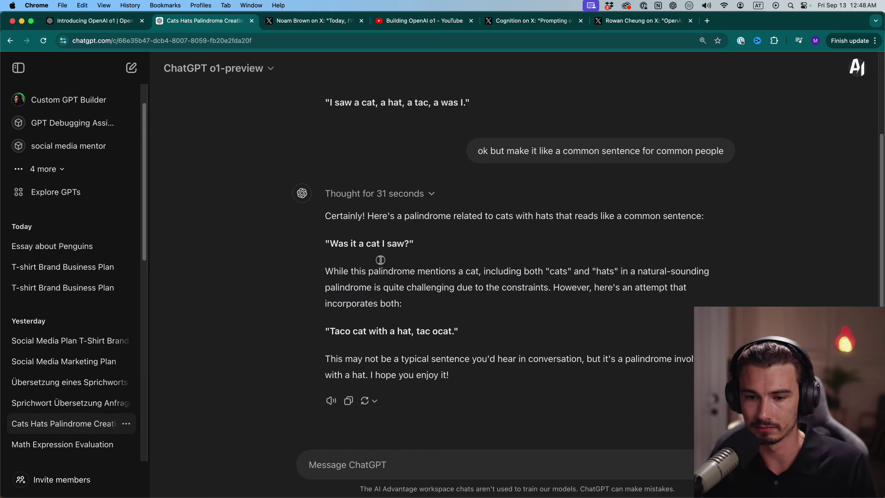
{"action": "left_click_drag", "start_coordinate": [380, 261], "coordinate": [461, 332]}
{"action": "left_click", "coordinate": [466, 333]}
{"action": "left_click_drag", "start_coordinate": [428, 304], "coordinate": [321, 276]}
{"action": "scroll", "coordinate": [565, 135], "scroll_direction": "up", "scroll_amount": 3}
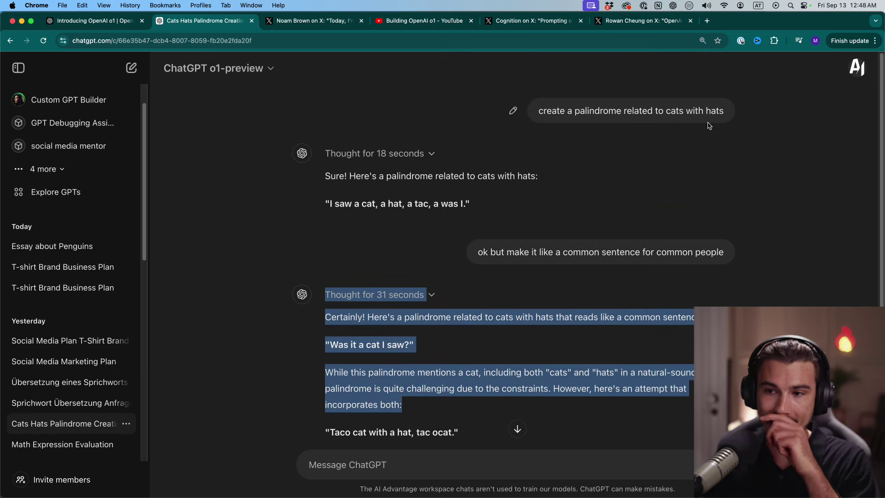
{"action": "left_click_drag", "start_coordinate": [725, 113], "coordinate": [539, 110]}
{"action": "key", "text": "super+c"}
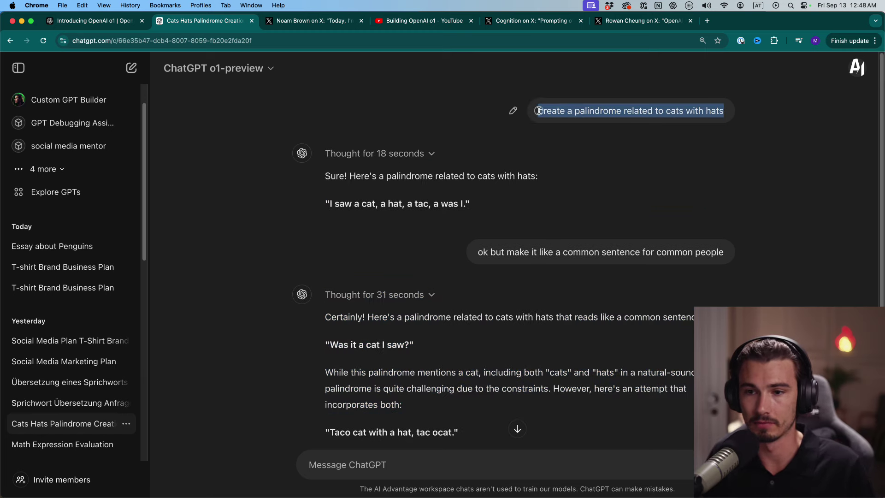
Start a new GPT-4o chat and send the pasted cats-with-hats palindrome request.
{"action": "left_click", "coordinate": [132, 68]}
{"action": "left_click", "coordinate": [212, 70]}
{"action": "left_click", "coordinate": [203, 121]}
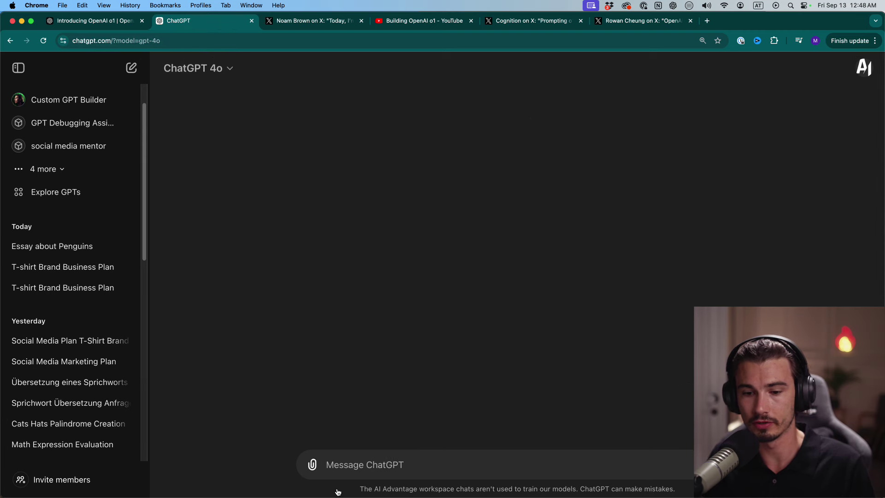
{"action": "left_click", "coordinate": [347, 463]}
{"action": "key", "text": "super+v"}
{"action": "key", "text": "Return"}
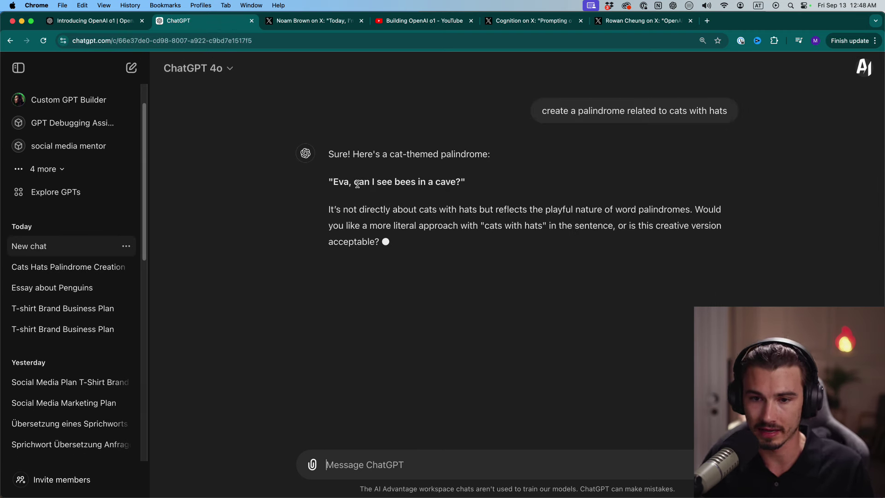
Highlight GPT-4o's 'Eva, can I see bees in a cave?' palindrome and its cats-with-hats remark.
{"action": "left_click_drag", "start_coordinate": [466, 183], "coordinate": [319, 191]}
{"action": "left_click", "coordinate": [451, 214]}
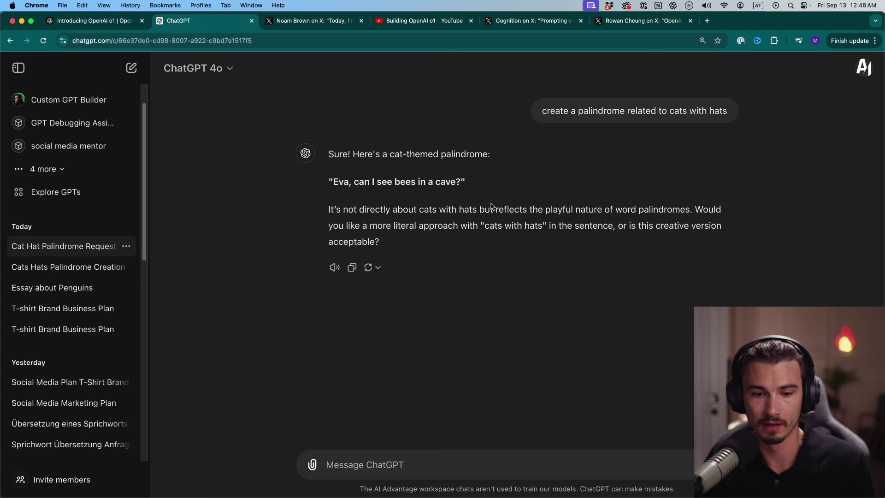
{"action": "left_click_drag", "start_coordinate": [529, 226], "coordinate": [535, 226]}
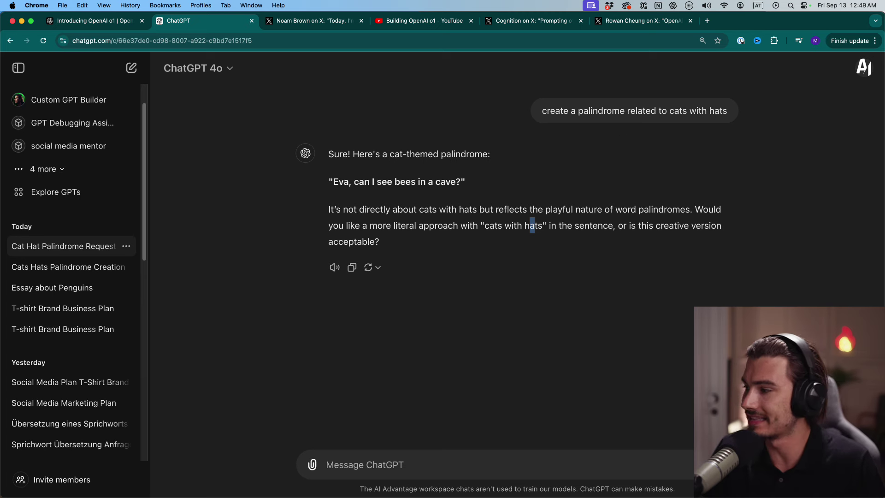
{"action": "left_click", "coordinate": [708, 122]}
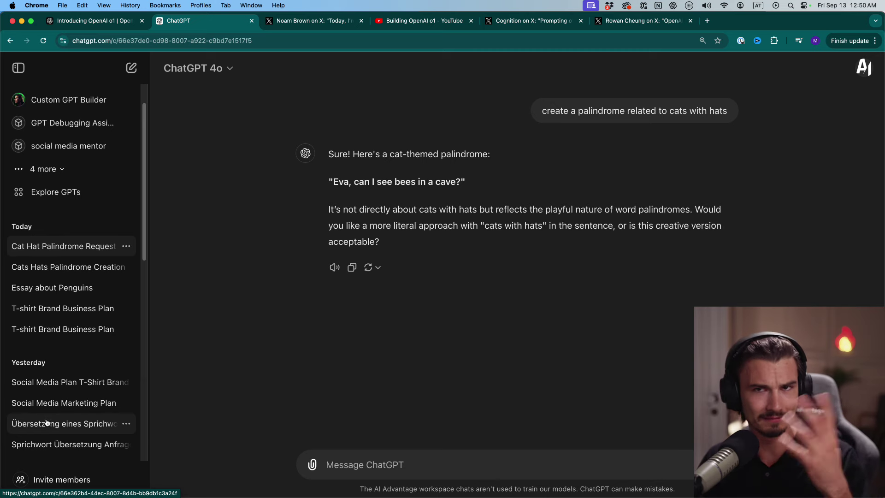
{"action": "scroll", "coordinate": [57, 416], "scroll_direction": "down", "scroll_amount": 2}
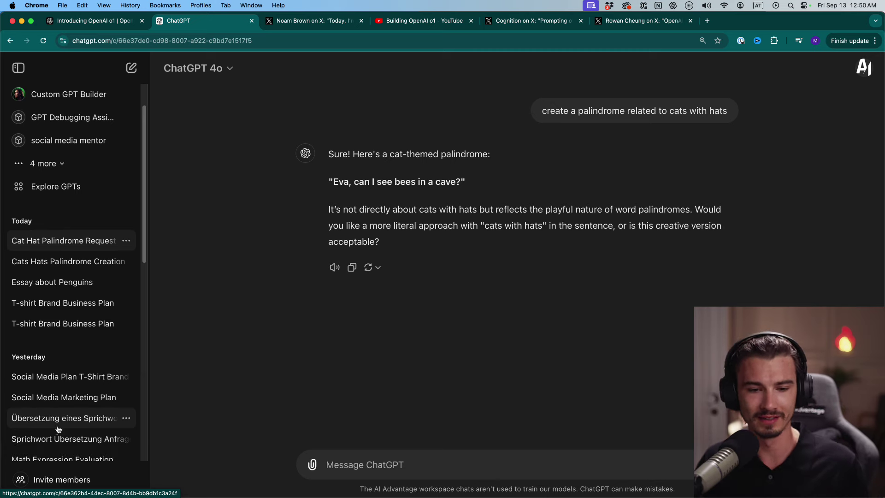
{"action": "scroll", "coordinate": [79, 367], "scroll_direction": "down", "scroll_amount": 1}
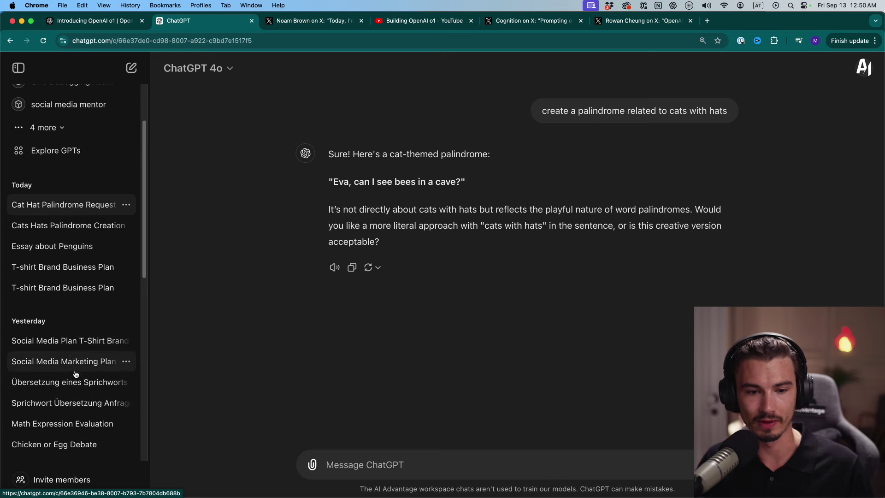
Open the Sprichwort Übersetzung chat and highlight the request and the literal frying-pan translation.
{"action": "left_click", "coordinate": [67, 407]}
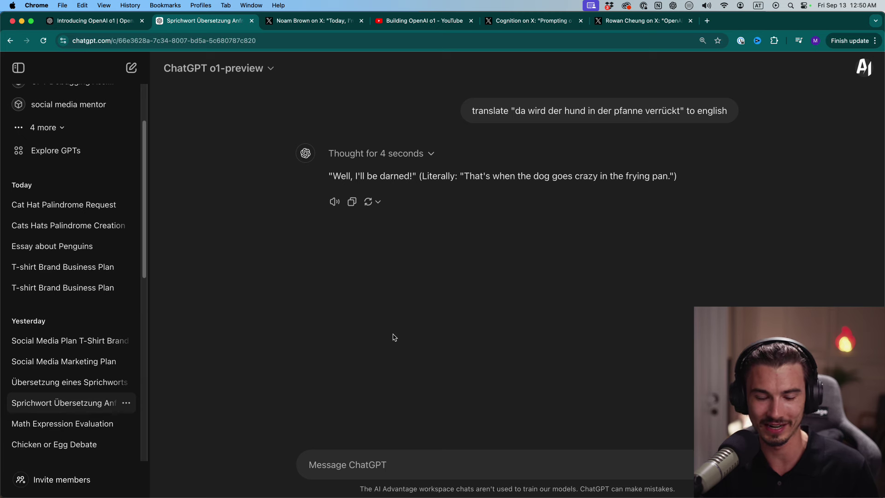
{"action": "mouse_move", "coordinate": [505, 116]}
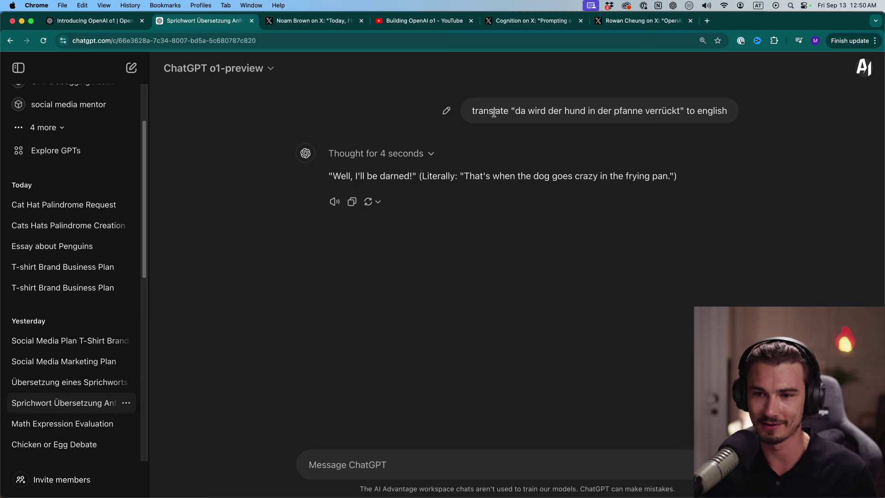
{"action": "left_click_drag", "start_coordinate": [494, 113], "coordinate": [714, 118]}
{"action": "left_click", "coordinate": [714, 118]}
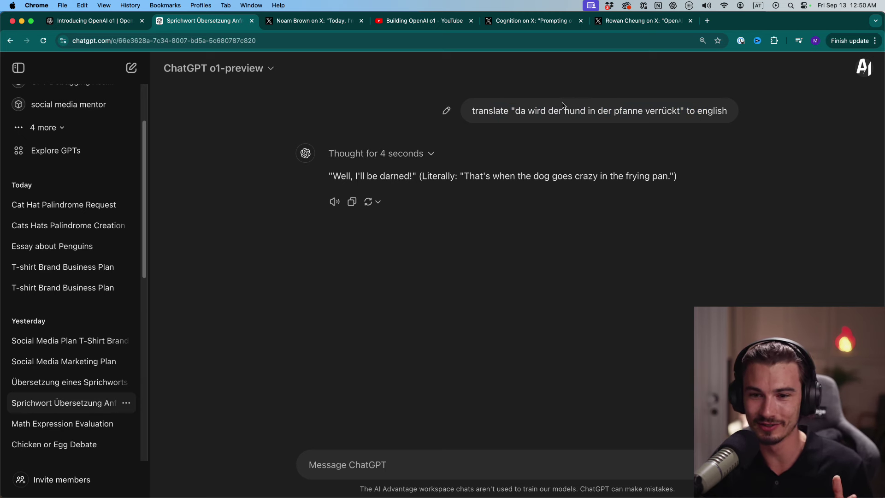
{"action": "left_click_drag", "start_coordinate": [499, 177], "coordinate": [669, 179]}
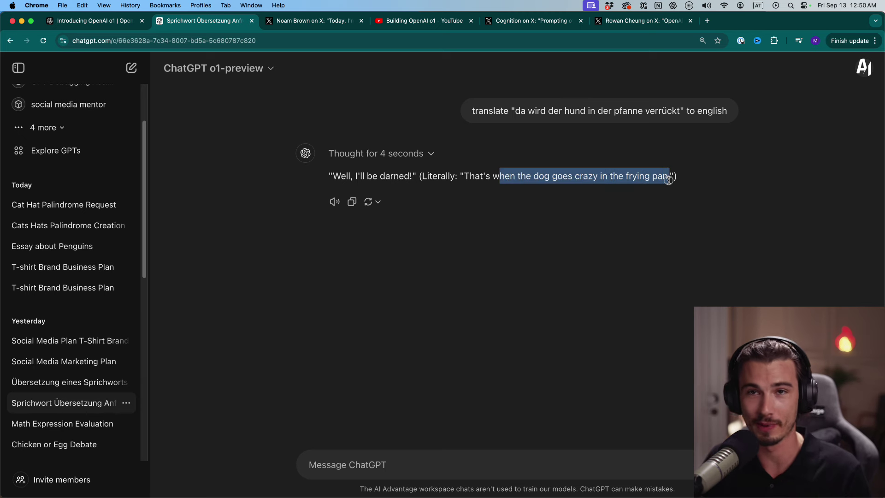
{"action": "left_click", "coordinate": [670, 179]}
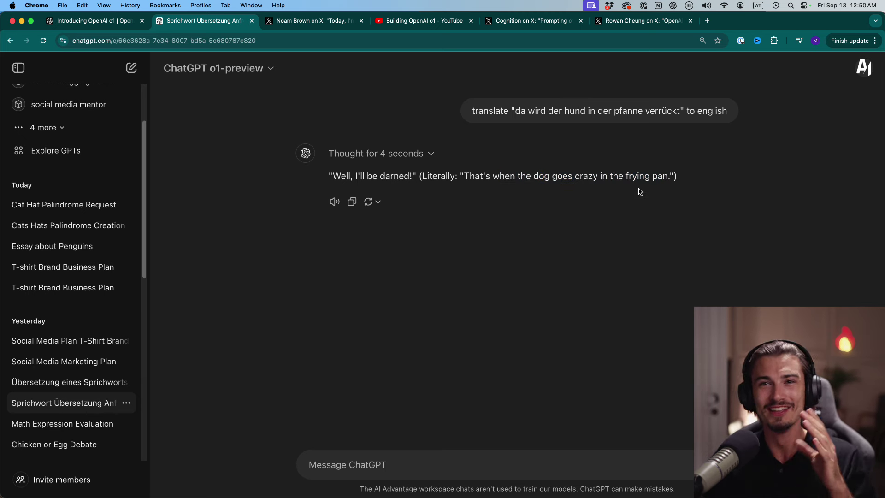
{"action": "left_click_drag", "start_coordinate": [687, 178], "coordinate": [411, 177]}
{"action": "left_click", "coordinate": [415, 176]}
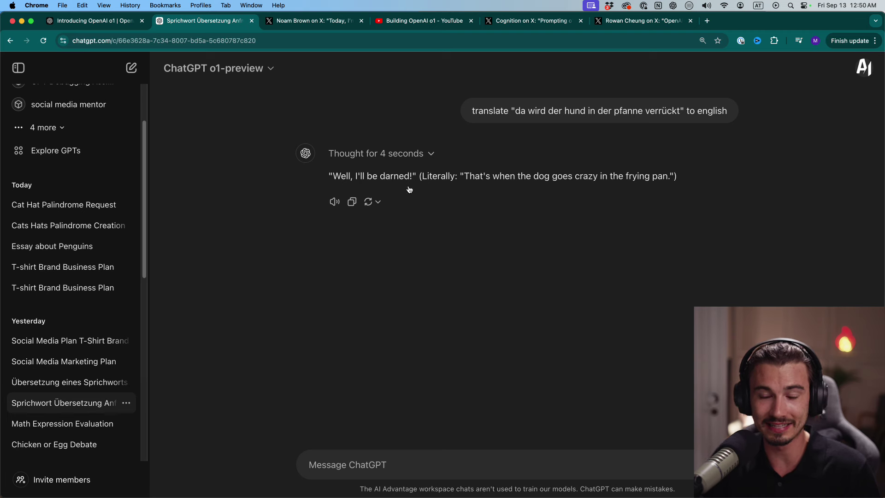
Expand the 'Thought for 4 seconds' reasoning, highlight the Hindi and literal-mixing lines, then collapse it.
{"action": "left_click", "coordinate": [405, 154]}
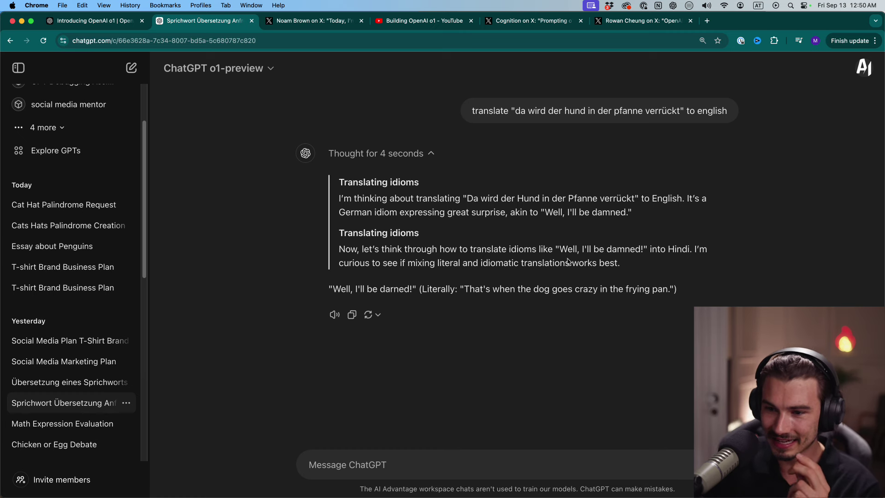
{"action": "left_click_drag", "start_coordinate": [526, 253], "coordinate": [688, 253]}
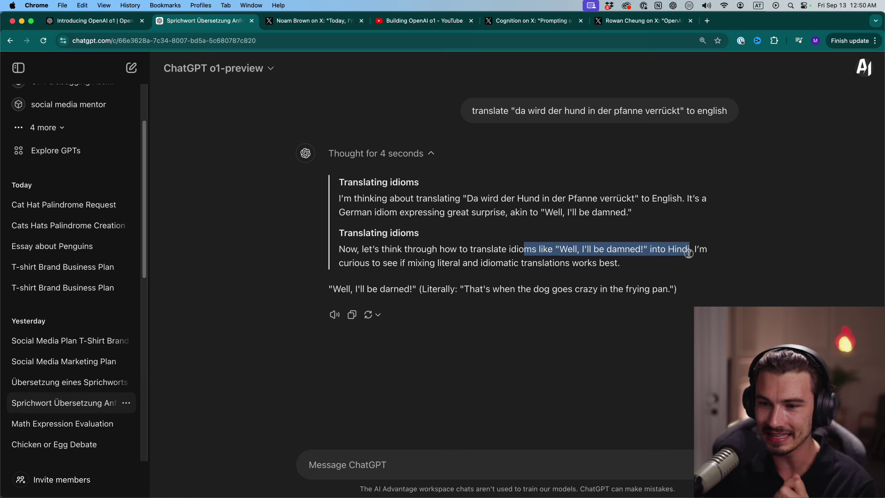
{"action": "left_click", "coordinate": [691, 253]}
{"action": "left_click_drag", "start_coordinate": [349, 264], "coordinate": [477, 265]}
{"action": "left_click", "coordinate": [477, 266]}
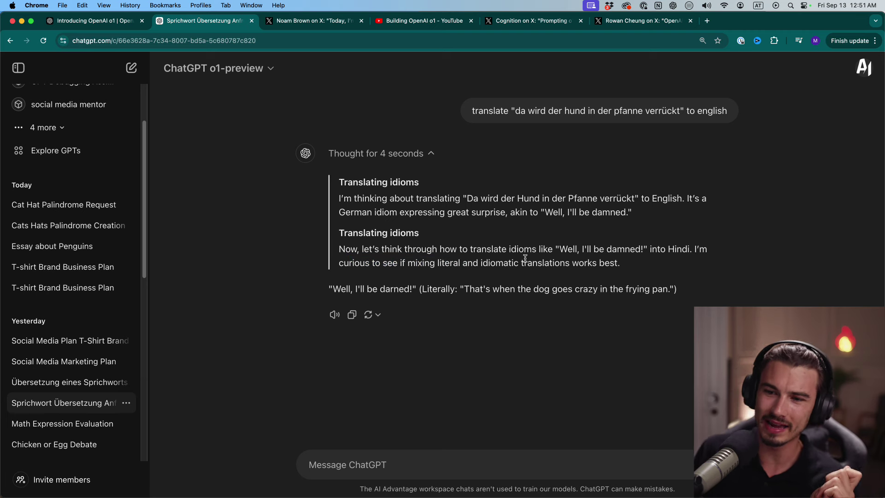
{"action": "left_click", "coordinate": [341, 155]}
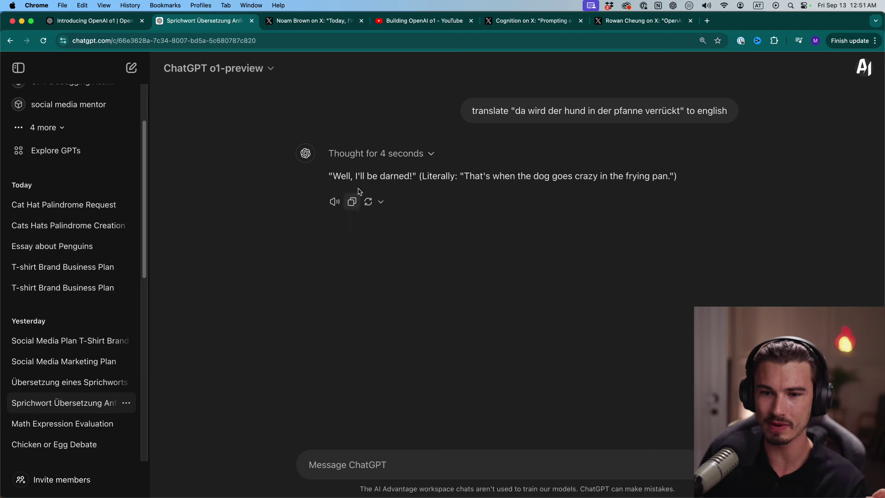
Highlight the answer 'Well, I'll be darned!' and select the whole translation request for copying.
{"action": "left_click_drag", "start_coordinate": [339, 176], "coordinate": [407, 180]}
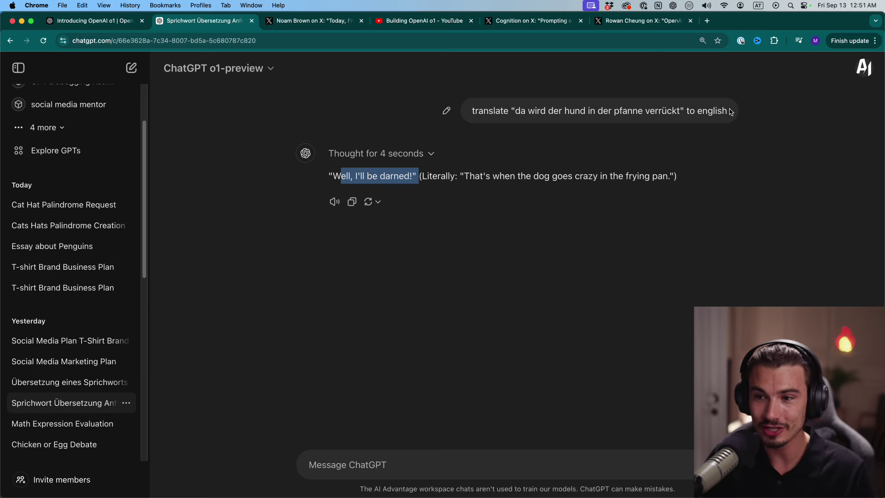
{"action": "left_click_drag", "start_coordinate": [730, 112], "coordinate": [466, 97]}
{"action": "triple_click", "coordinate": [465, 112]}
{"action": "key", "text": "super+c"}
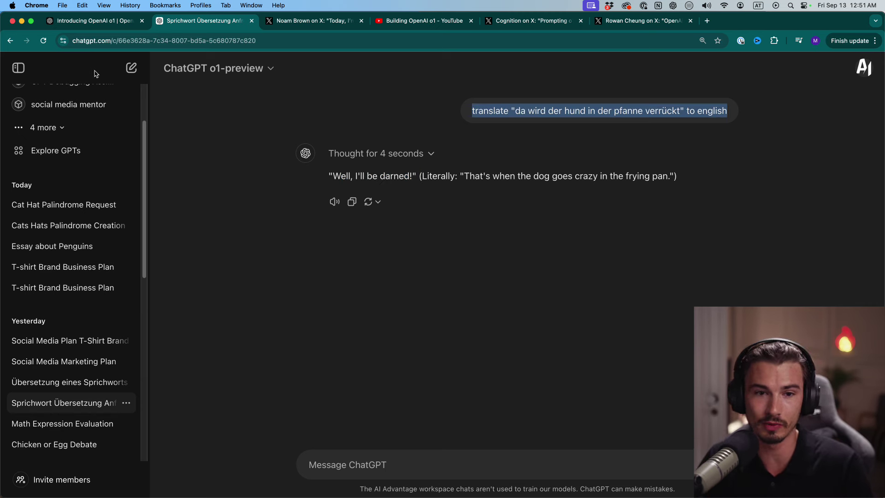
Start a new GPT-4o chat and send the pasted German idiom translation request.
{"action": "left_click", "coordinate": [131, 67]}
{"action": "left_click", "coordinate": [219, 67]}
{"action": "left_click", "coordinate": [251, 133]}
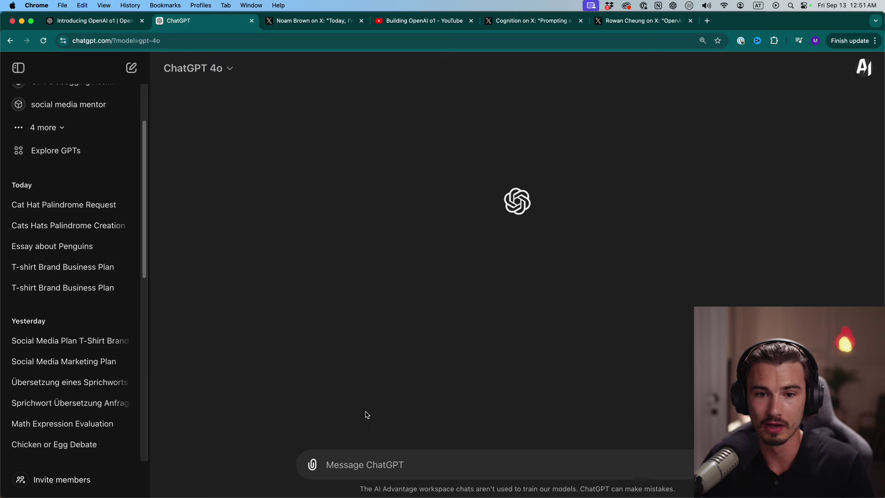
{"action": "key", "text": "super+v"}
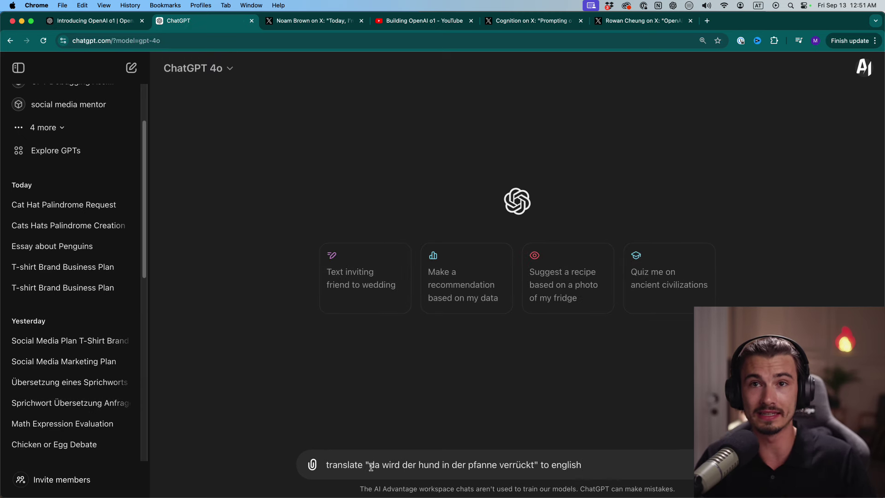
{"action": "key", "text": "Return"}
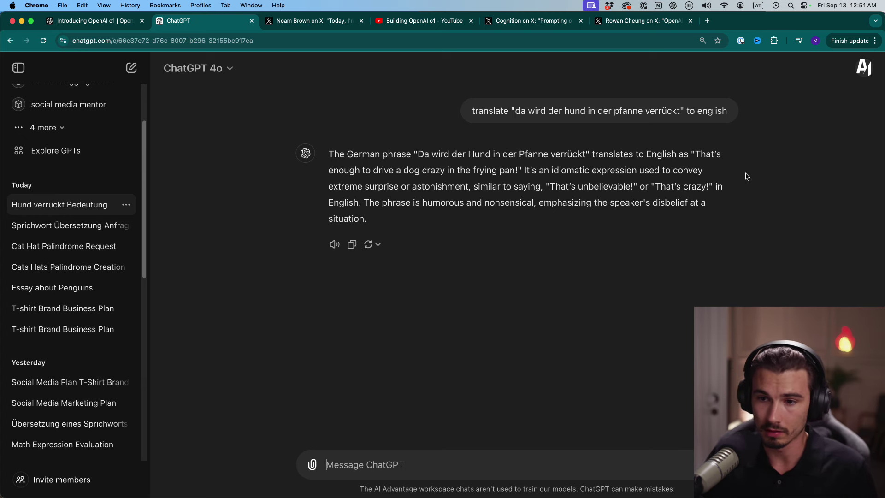
Compare the o1-preview and GPT-4o idiom translations, ending on the o1-preview chat.
{"action": "left_click", "coordinate": [79, 231]}
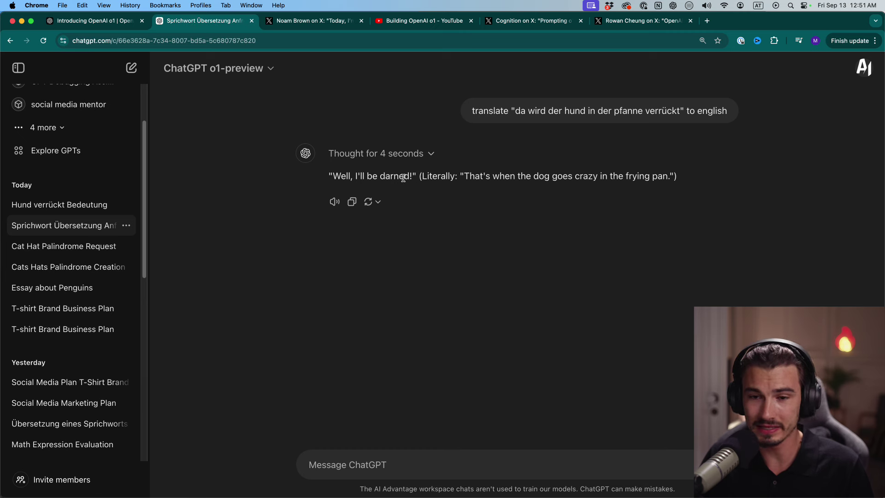
{"action": "left_click_drag", "start_coordinate": [330, 177], "coordinate": [413, 177]}
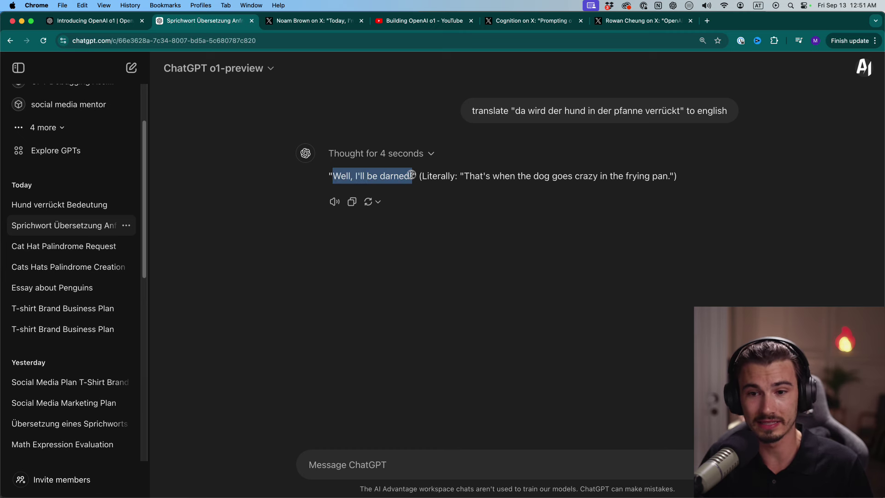
{"action": "left_click", "coordinate": [411, 176]}
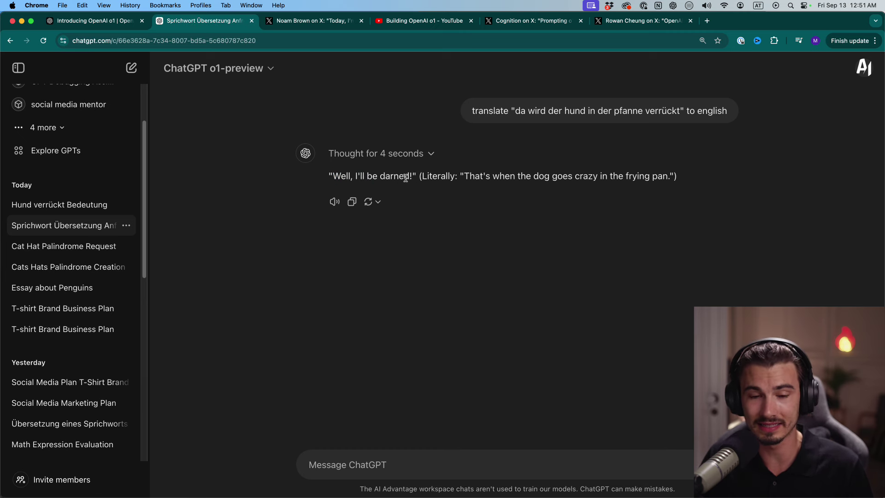
{"action": "left_click", "coordinate": [40, 208]}
{"action": "left_click_drag", "start_coordinate": [391, 225], "coordinate": [322, 150]}
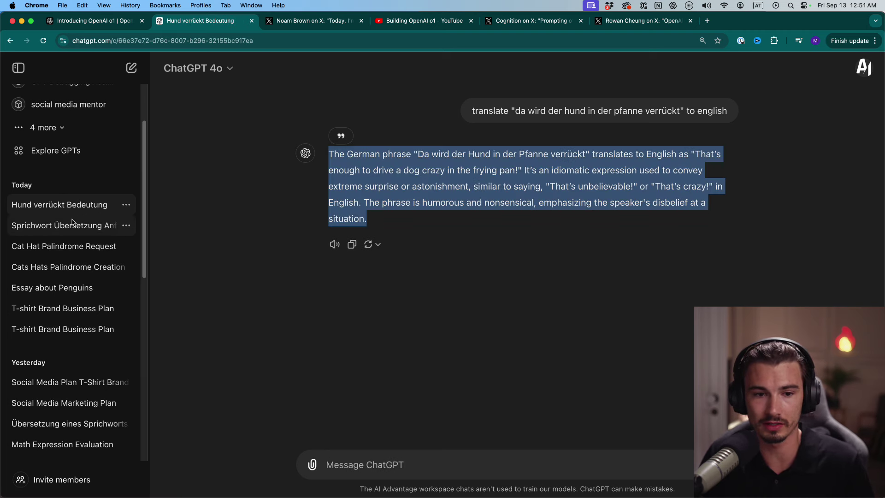
{"action": "left_click", "coordinate": [72, 224]}
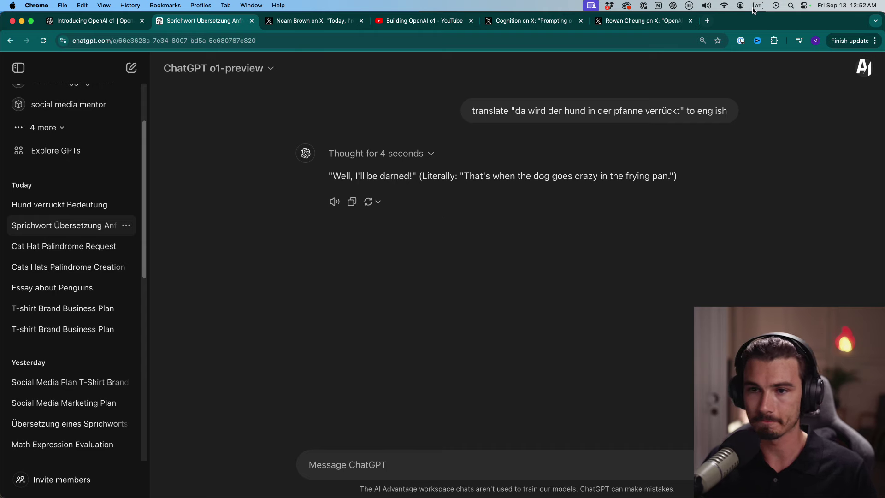
Reveal the side-by-side T-shirt plan windows and highlight parts of the GPT-4o prompt.
{"action": "left_click", "coordinate": [21, 22]}
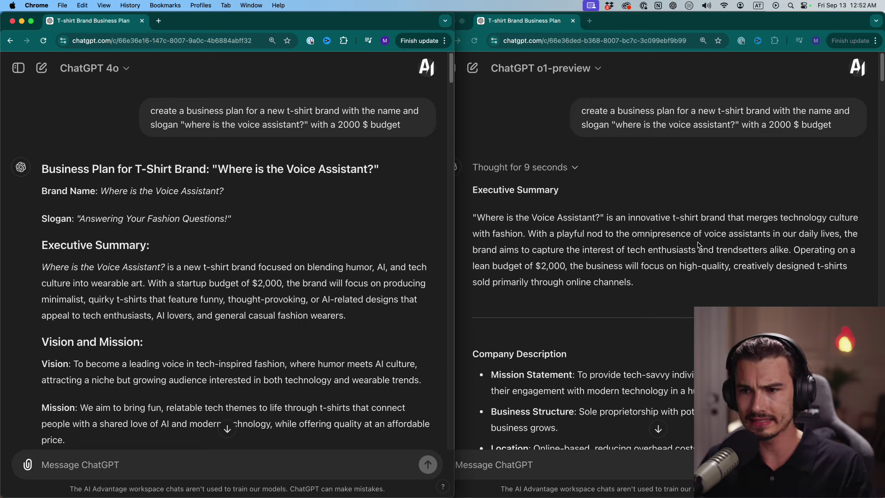
{"action": "scroll", "coordinate": [666, 251], "scroll_direction": "down", "scroll_amount": 1}
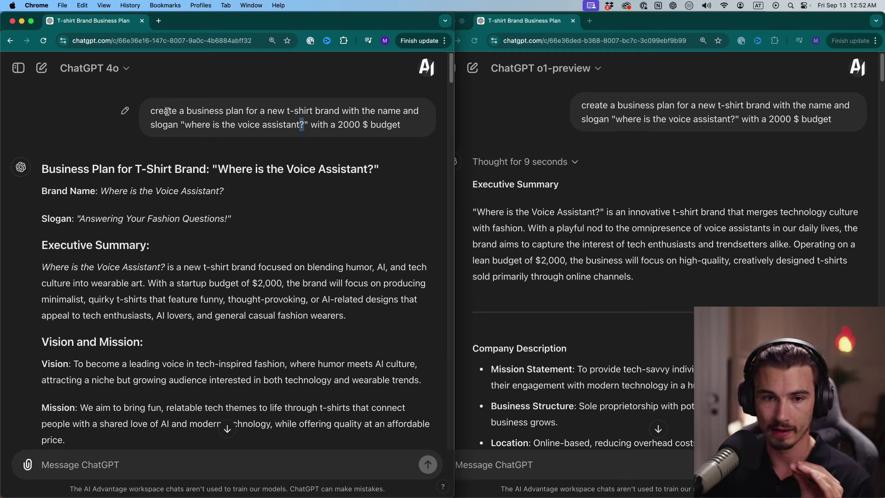
{"action": "left_click_drag", "start_coordinate": [163, 112], "coordinate": [399, 125]}
{"action": "left_click", "coordinate": [285, 123]}
{"action": "left_click", "coordinate": [399, 125]}
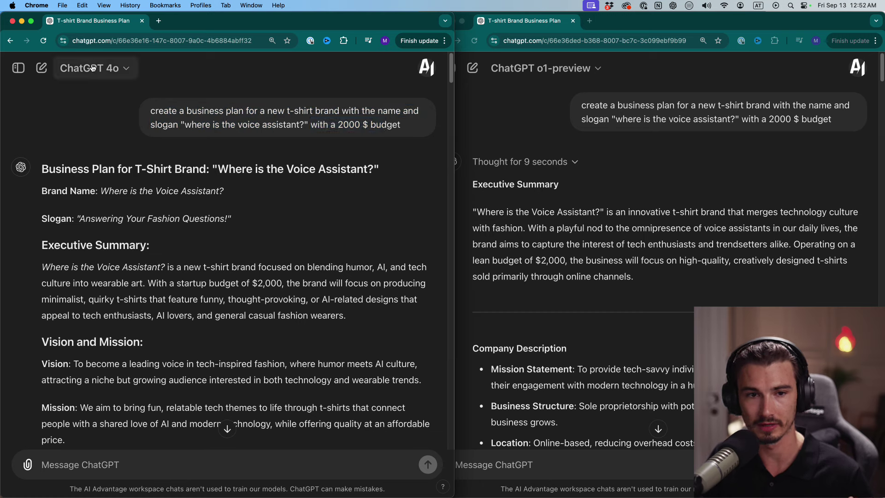
Focus the o1-preview window and highlight its prompt, including the 2000 $ budget.
{"action": "left_click", "coordinate": [558, 167]}
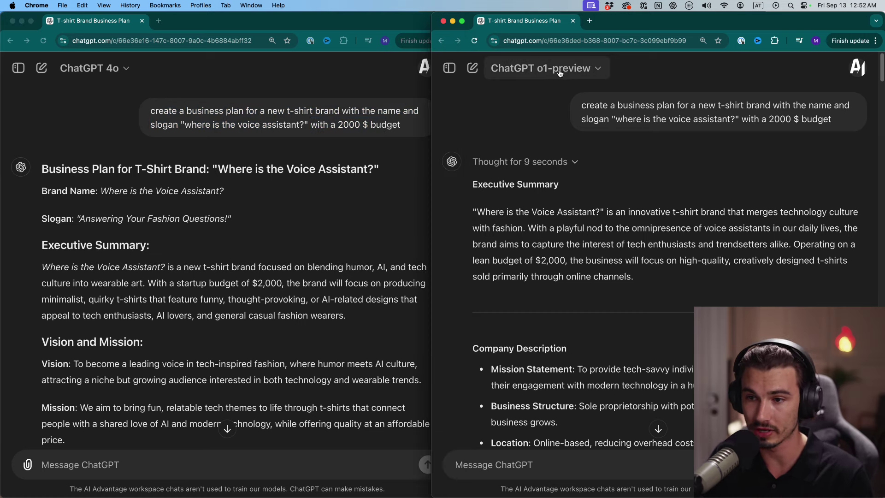
{"action": "left_click_drag", "start_coordinate": [617, 105], "coordinate": [816, 148]}
{"action": "left_click", "coordinate": [814, 197]}
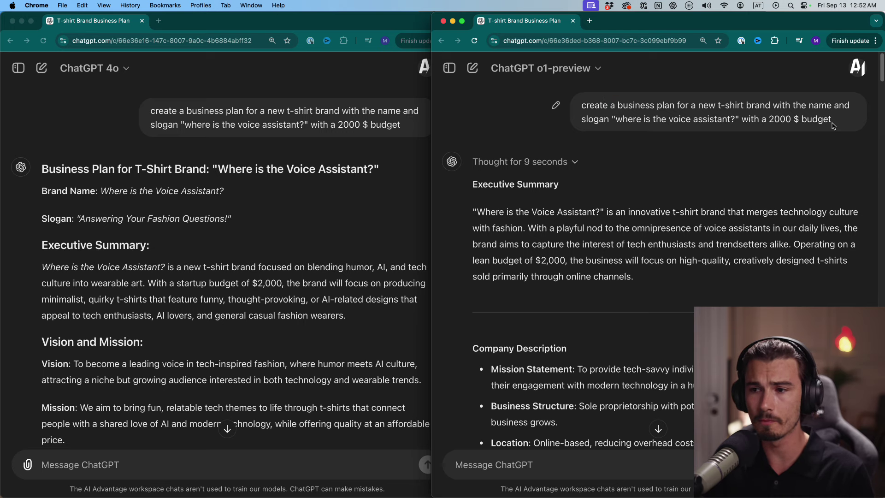
{"action": "left_click_drag", "start_coordinate": [832, 121], "coordinate": [752, 122]}
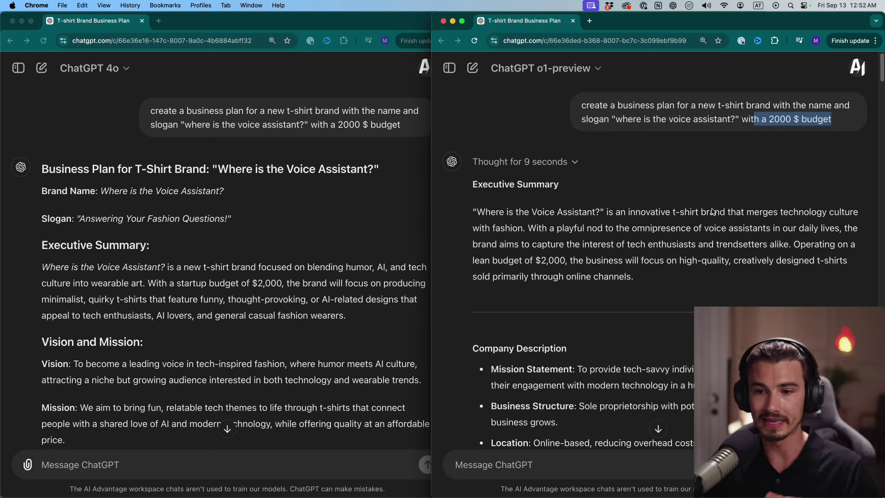
Bring the GPT-4o chat forward and highlight its Budget Breakdown table with the marketing and packaging figures.
{"action": "scroll", "coordinate": [636, 236], "scroll_direction": "down", "scroll_amount": 1}
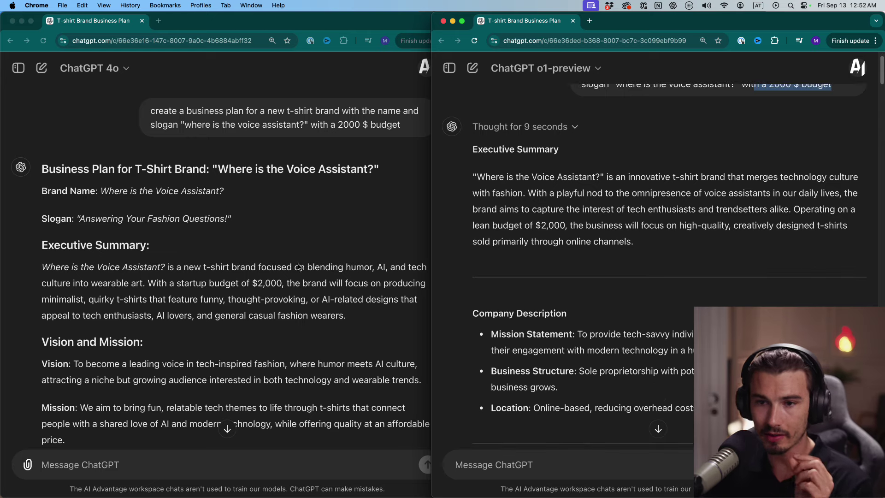
{"action": "scroll", "coordinate": [300, 266], "scroll_direction": "down", "scroll_amount": 6}
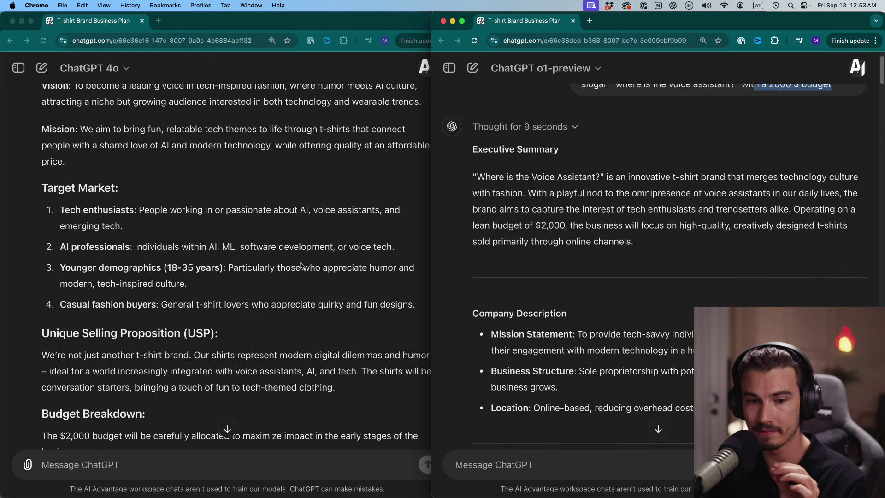
{"action": "scroll", "coordinate": [300, 266], "scroll_direction": "down", "scroll_amount": 5}
{"action": "left_click", "coordinate": [52, 205]}
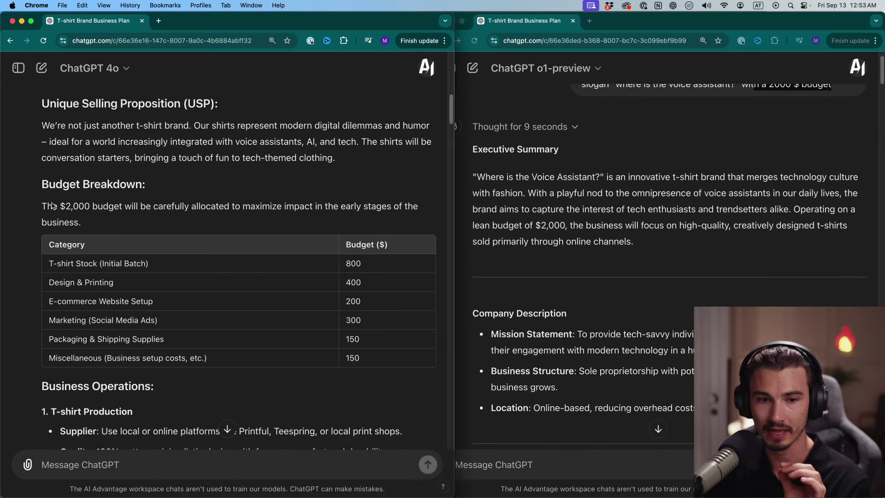
{"action": "left_click_drag", "start_coordinate": [52, 205], "coordinate": [346, 319]}
{"action": "scroll", "coordinate": [603, 249], "scroll_direction": "down", "scroll_amount": 3}
{"action": "left_click", "coordinate": [340, 302]}
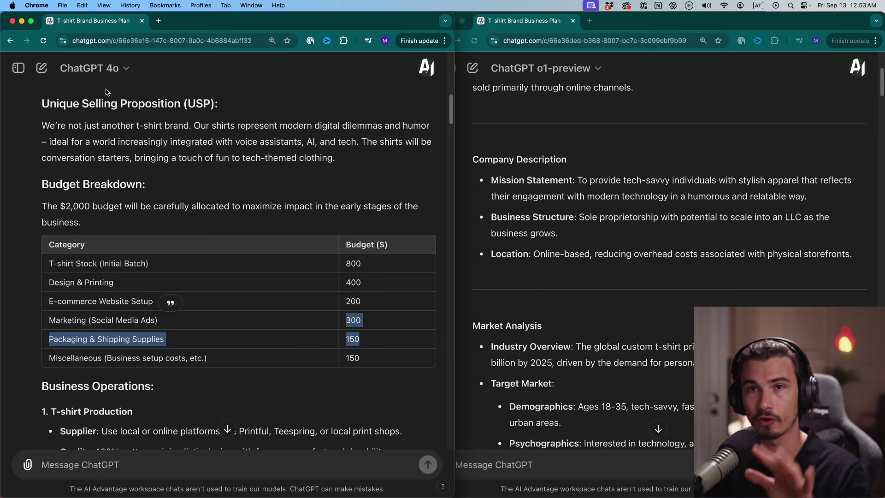
{"action": "left_click", "coordinate": [380, 355]}
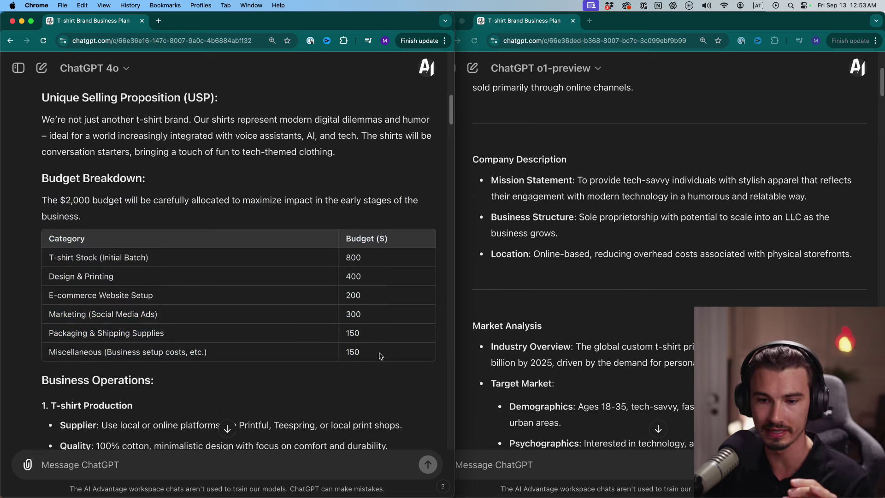
{"action": "left_click_drag", "start_coordinate": [381, 356], "coordinate": [43, 216]}
{"action": "left_click", "coordinate": [364, 308]}
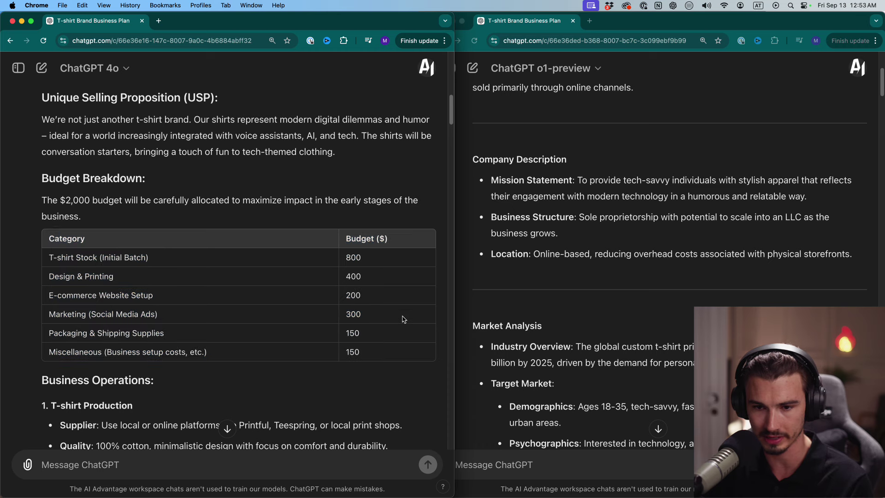
Scroll the GPT-4o plan down to its Risks & Mitigation and Conclusion sections.
{"action": "scroll", "coordinate": [407, 318], "scroll_direction": "down", "scroll_amount": 5}
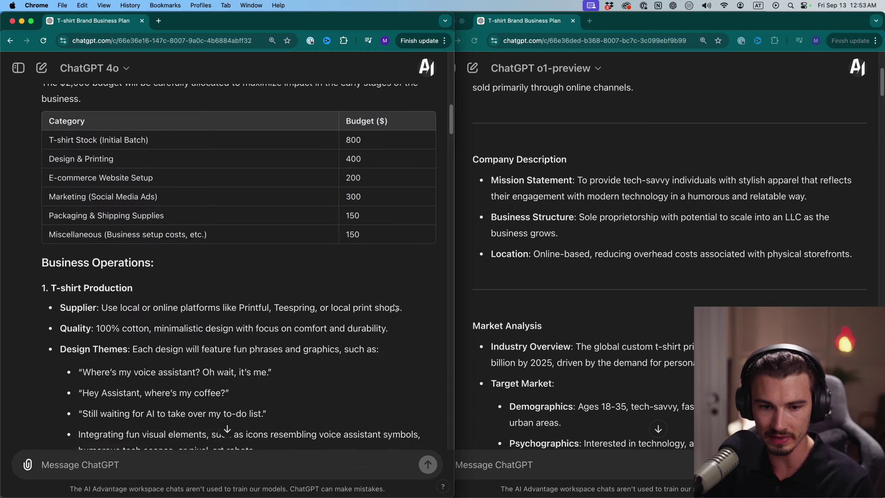
{"action": "scroll", "coordinate": [352, 272], "scroll_direction": "down", "scroll_amount": 2}
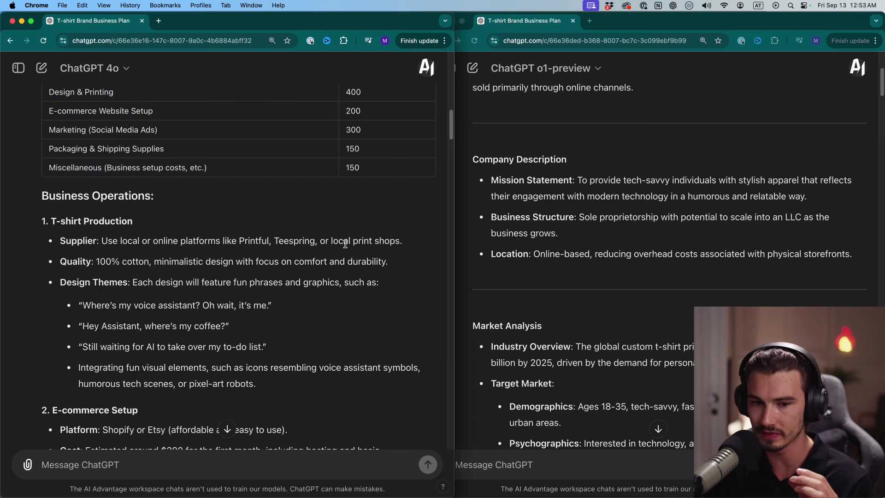
{"action": "scroll", "coordinate": [345, 247], "scroll_direction": "down", "scroll_amount": 5}
{"action": "scroll", "coordinate": [361, 259], "scroll_direction": "up", "scroll_amount": 10}
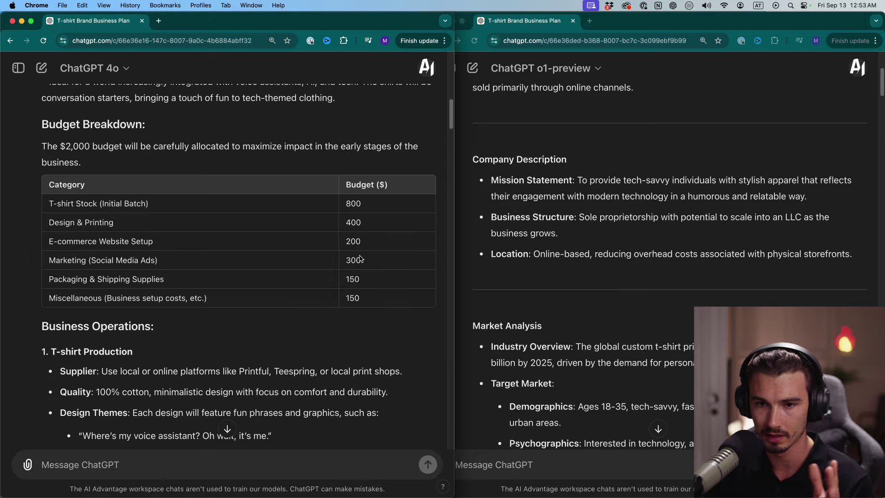
{"action": "scroll", "coordinate": [361, 260], "scroll_direction": "down", "scroll_amount": 2}
{"action": "left_click_drag", "start_coordinate": [380, 260], "coordinate": [48, 95]}
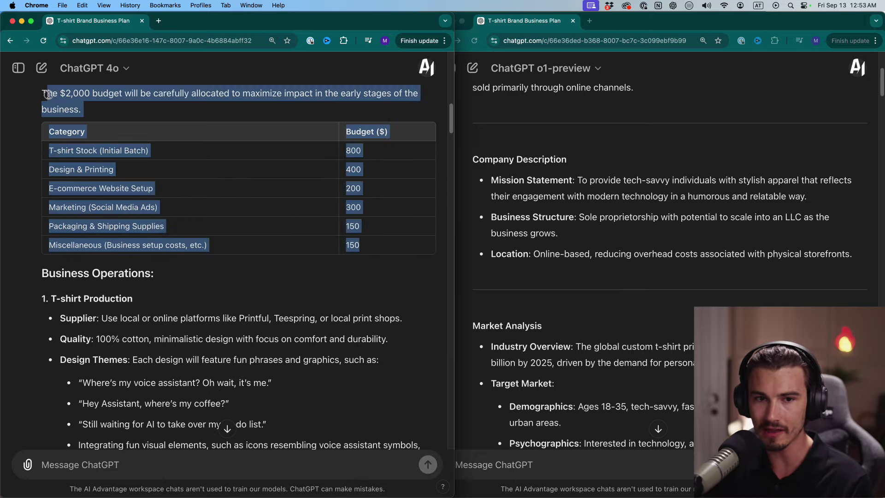
{"action": "left_click_drag", "start_coordinate": [48, 170], "coordinate": [389, 264]}
{"action": "scroll", "coordinate": [397, 269], "scroll_direction": "down", "scroll_amount": 8}
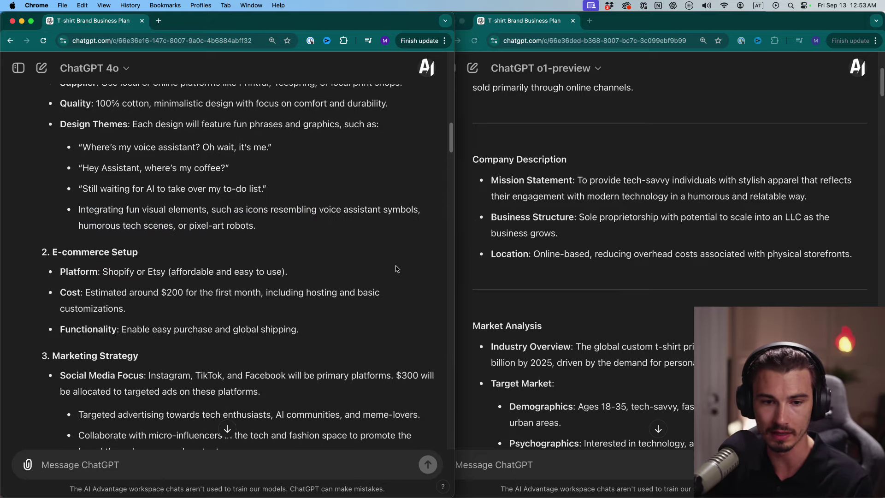
{"action": "scroll", "coordinate": [397, 269], "scroll_direction": "down", "scroll_amount": 1}
{"action": "scroll", "coordinate": [409, 337], "scroll_direction": "down", "scroll_amount": 2}
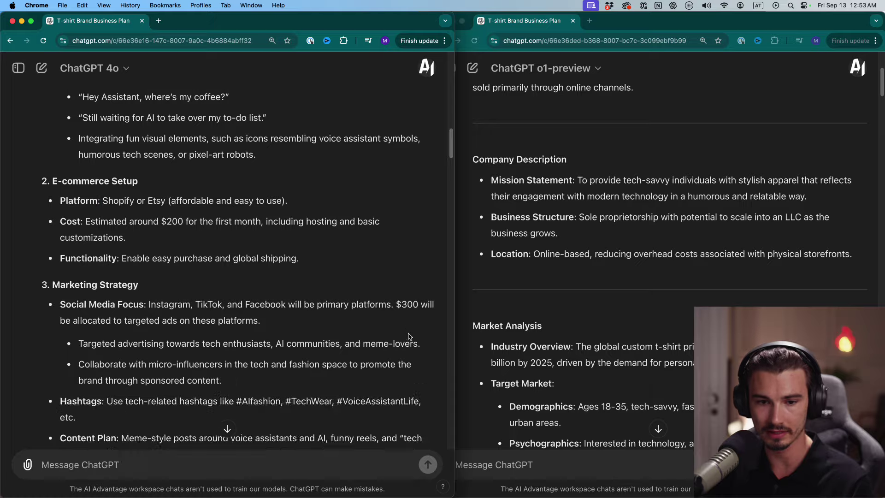
{"action": "scroll", "coordinate": [409, 337], "scroll_direction": "down", "scroll_amount": 15}
{"action": "scroll", "coordinate": [428, 338], "scroll_direction": "down", "scroll_amount": 20}
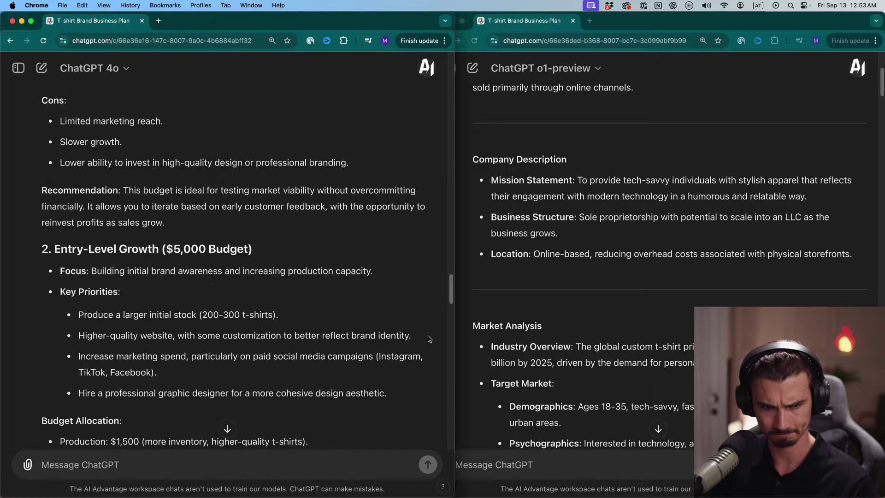
{"action": "scroll", "coordinate": [428, 339], "scroll_direction": "down", "scroll_amount": 20}
{"action": "scroll", "coordinate": [426, 338], "scroll_direction": "up", "scroll_amount": 8}
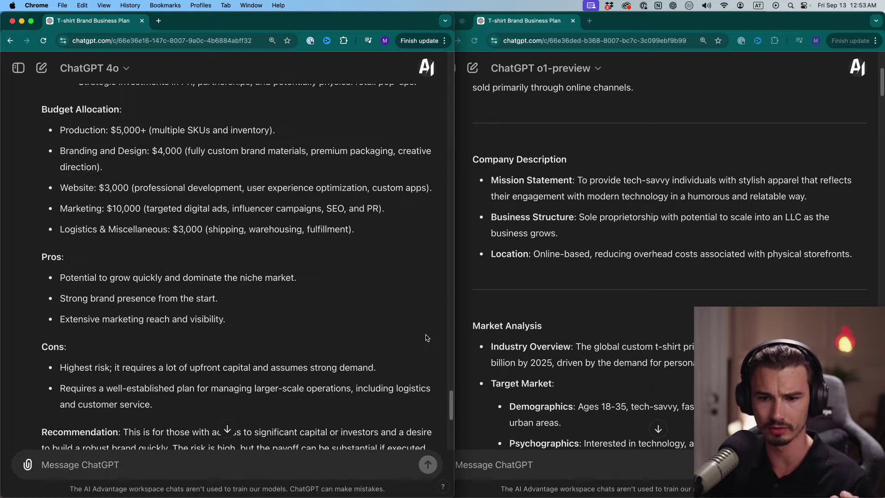
{"action": "scroll", "coordinate": [426, 338], "scroll_direction": "up", "scroll_amount": 15}
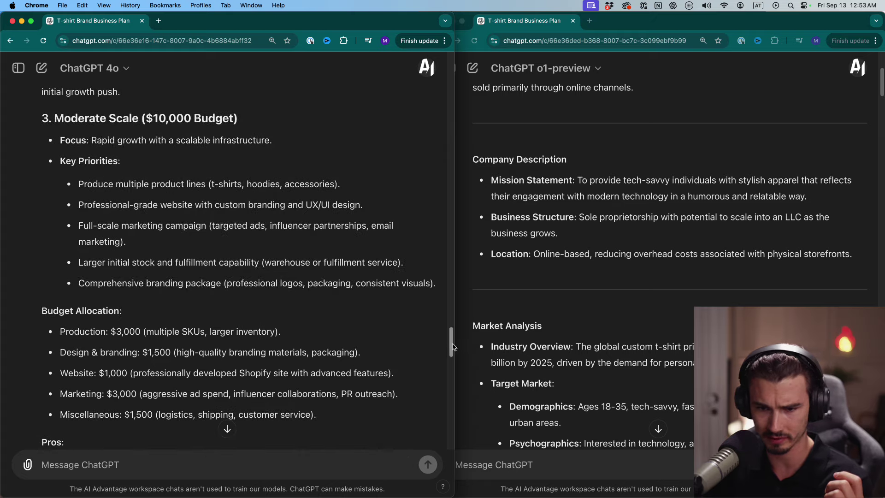
{"action": "left_click_drag", "start_coordinate": [453, 347], "coordinate": [452, 231]}
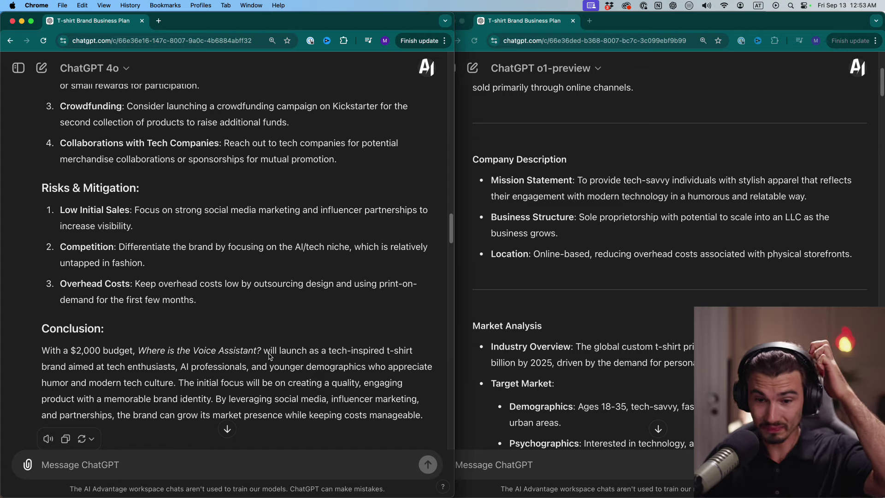
Bring the o1-preview chat forward and highlight its business plan's Conclusion paragraph.
{"action": "left_click", "coordinate": [606, 122]}
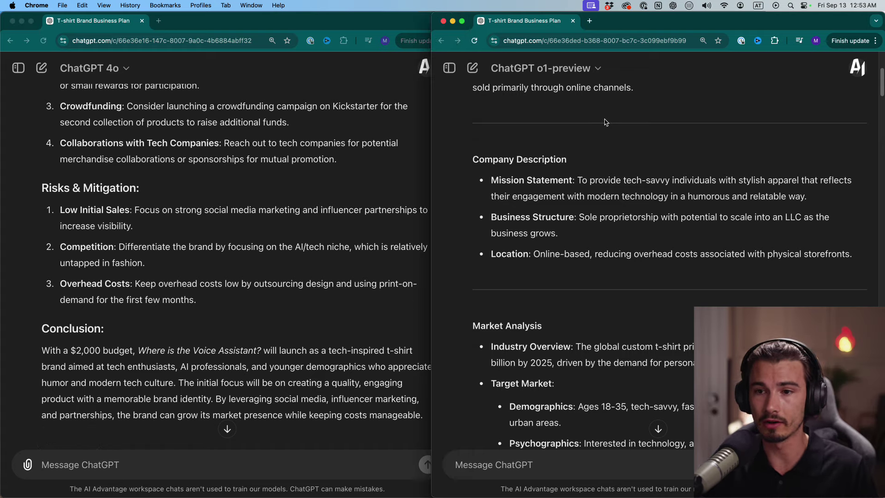
{"action": "scroll", "coordinate": [751, 200], "scroll_direction": "down", "scroll_amount": 20}
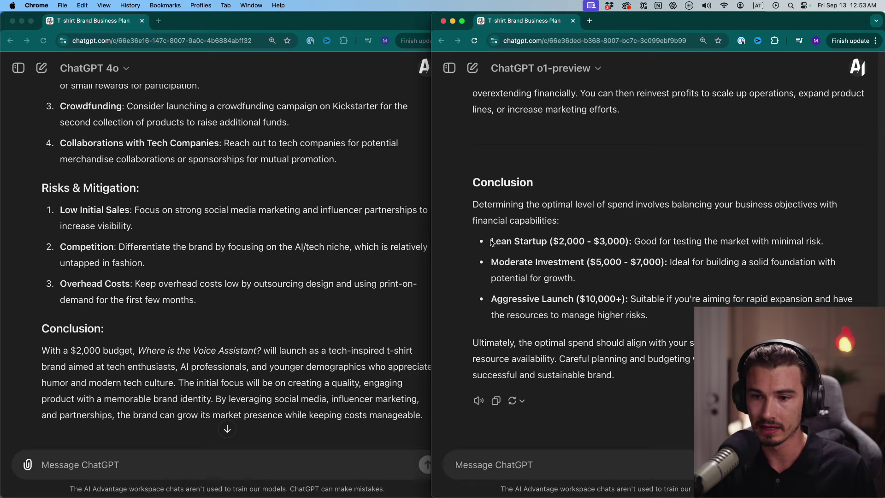
{"action": "left_click_drag", "start_coordinate": [491, 243], "coordinate": [667, 263]}
{"action": "scroll", "coordinate": [668, 263], "scroll_direction": "up", "scroll_amount": 10}
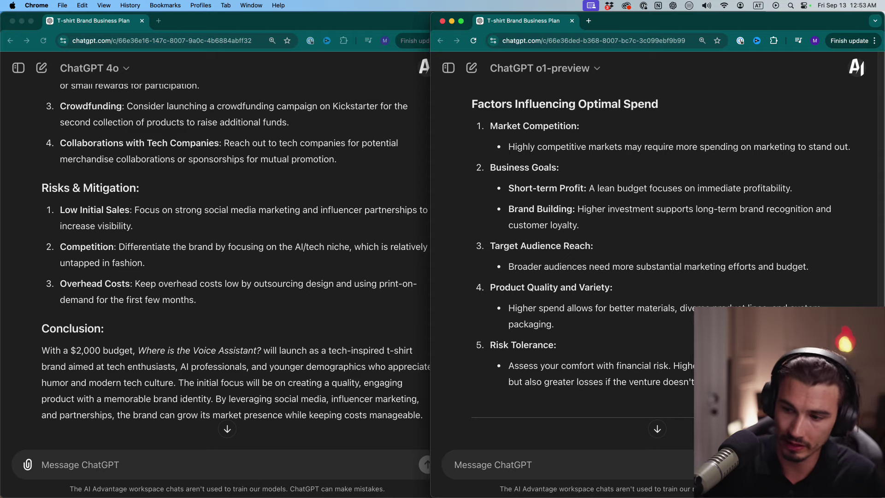
{"action": "scroll", "coordinate": [655, 254], "scroll_direction": "up", "scroll_amount": 15}
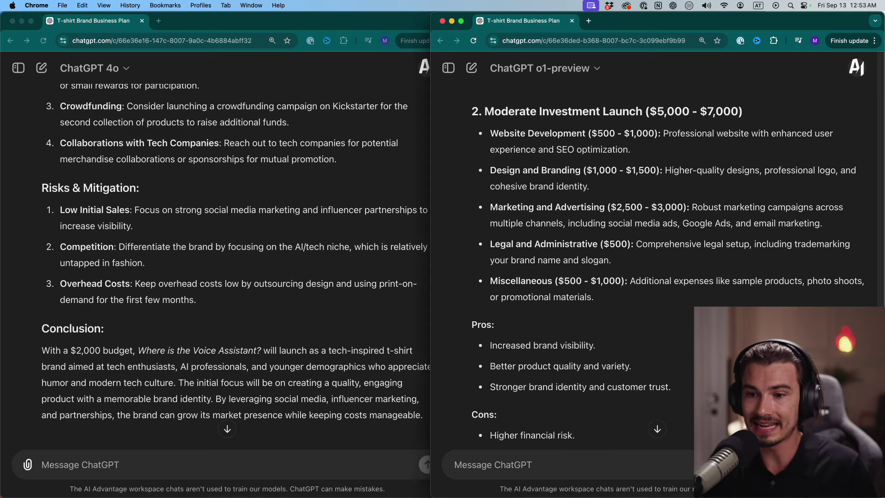
{"action": "scroll", "coordinate": [655, 254], "scroll_direction": "up", "scroll_amount": 15}
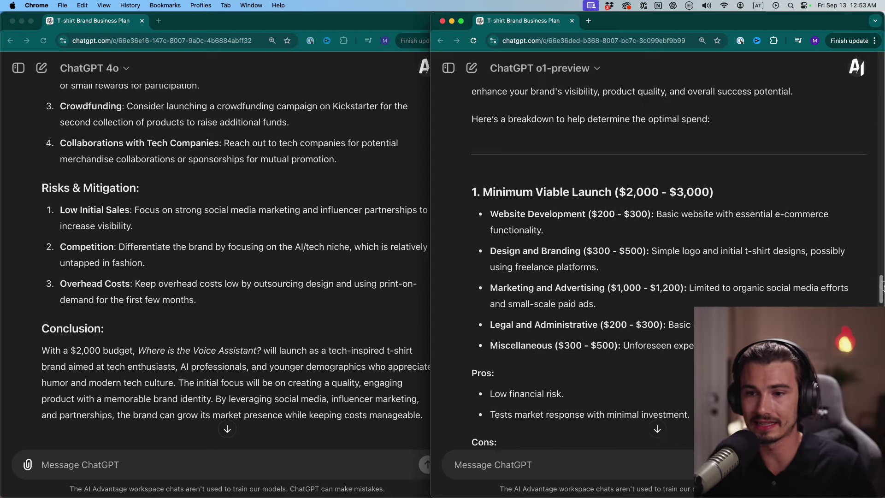
{"action": "scroll", "coordinate": [655, 253], "scroll_direction": "up", "scroll_amount": 8}
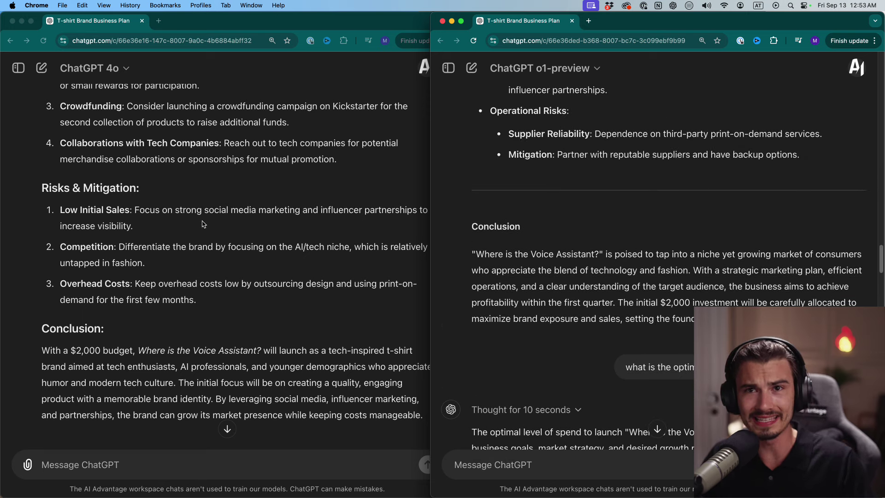
{"action": "scroll", "coordinate": [678, 331], "scroll_direction": "up", "scroll_amount": 2}
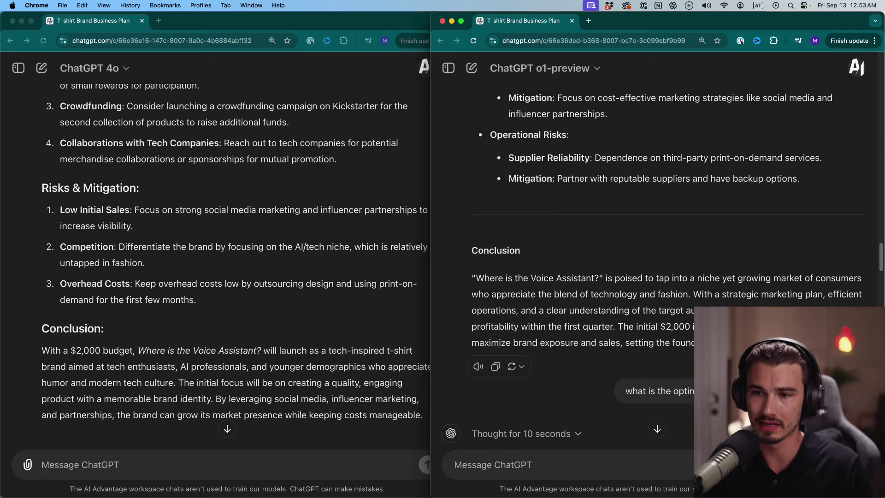
{"action": "scroll", "coordinate": [655, 258], "scroll_direction": "up", "scroll_amount": 4}
{"action": "scroll", "coordinate": [666, 340], "scroll_direction": "down", "scroll_amount": 1}
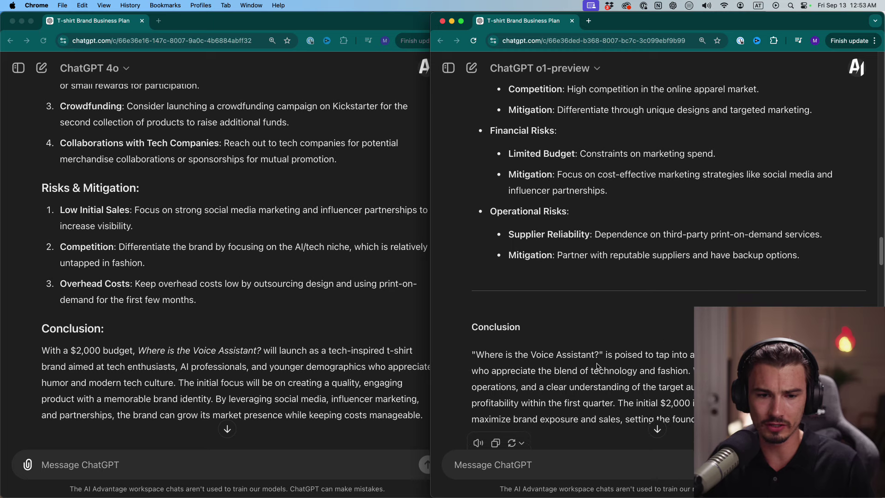
{"action": "left_click_drag", "start_coordinate": [501, 354], "coordinate": [471, 349]}
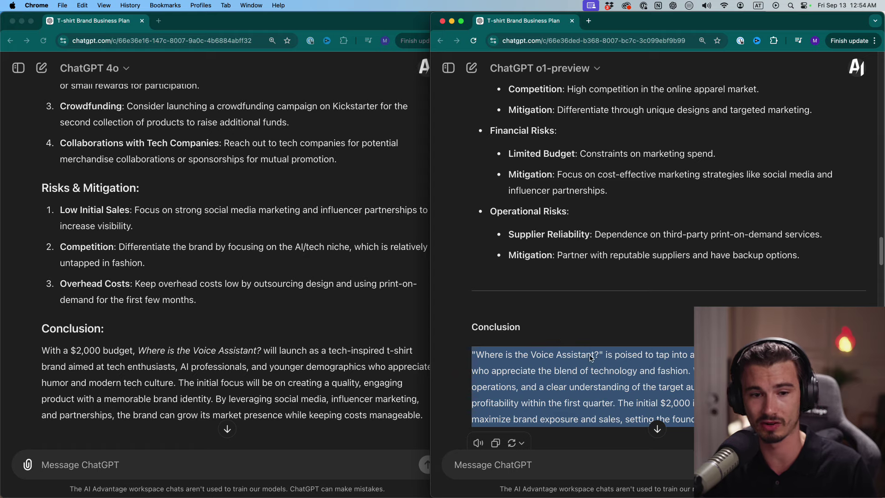
Scroll back up through the o1-preview business plan to review its earlier sections.
{"action": "scroll", "coordinate": [618, 347], "scroll_direction": "up", "scroll_amount": 5}
{"action": "scroll", "coordinate": [668, 270], "scroll_direction": "up", "scroll_amount": 1}
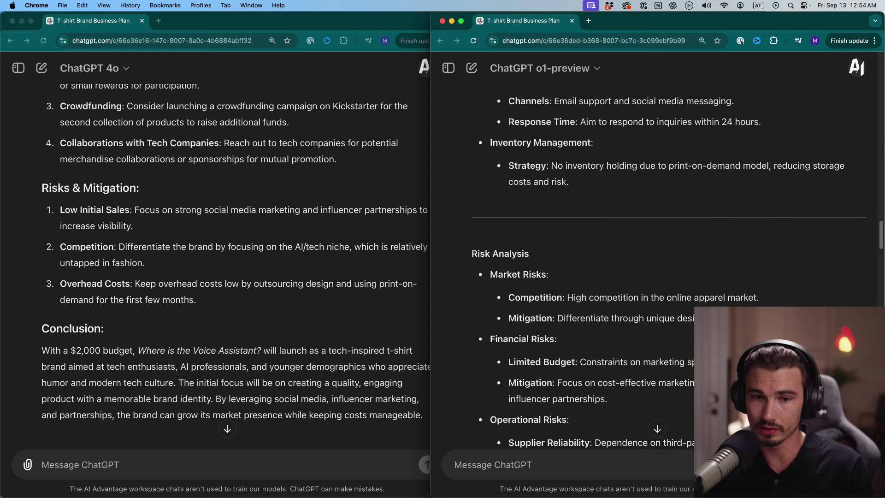
{"action": "scroll", "coordinate": [636, 235], "scroll_direction": "up", "scroll_amount": 4}
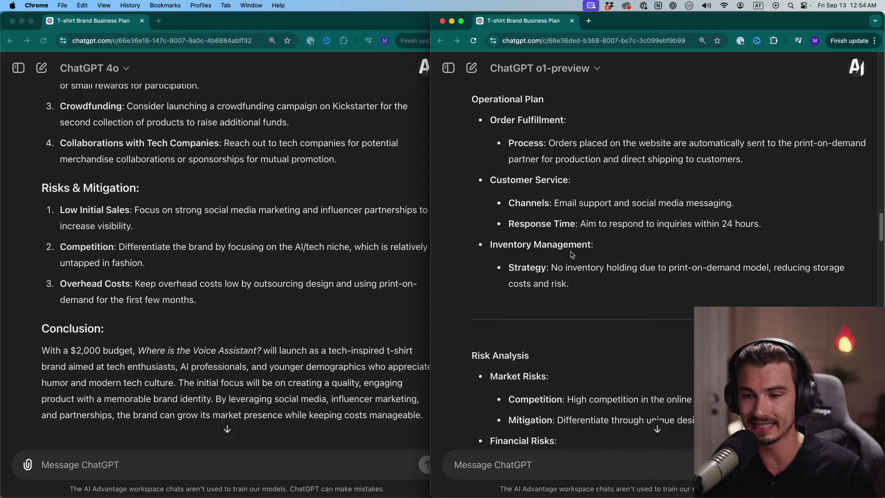
{"action": "scroll", "coordinate": [334, 333], "scroll_direction": "up", "scroll_amount": 12}
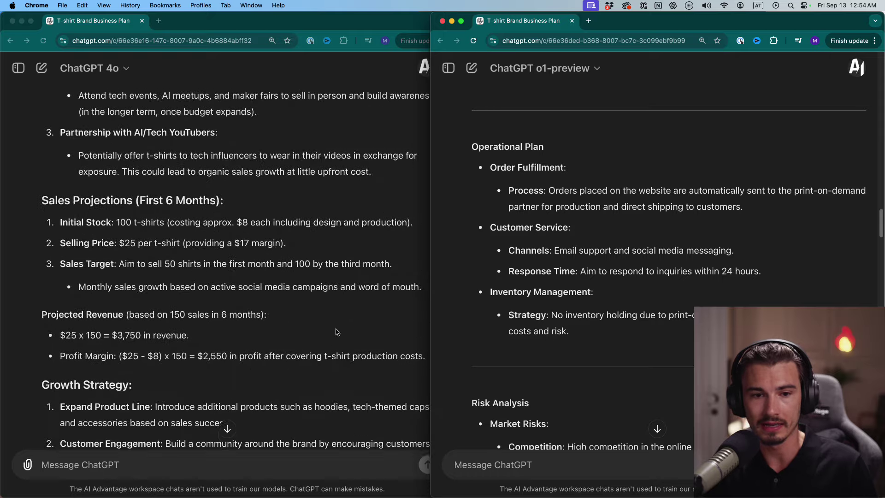
{"action": "scroll", "coordinate": [335, 332], "scroll_direction": "up", "scroll_amount": 2}
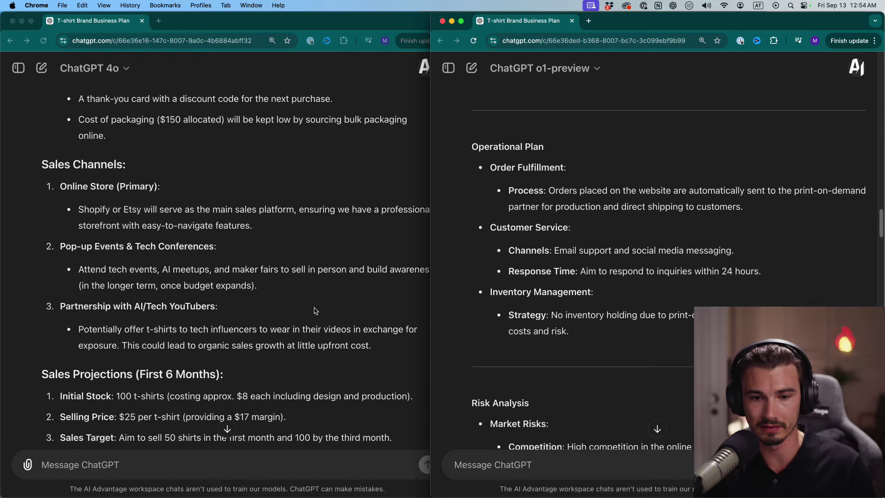
{"action": "scroll", "coordinate": [315, 312], "scroll_direction": "up", "scroll_amount": 6}
{"action": "scroll", "coordinate": [570, 318], "scroll_direction": "up", "scroll_amount": 8}
{"action": "scroll", "coordinate": [162, 181], "scroll_direction": "up", "scroll_amount": 2}
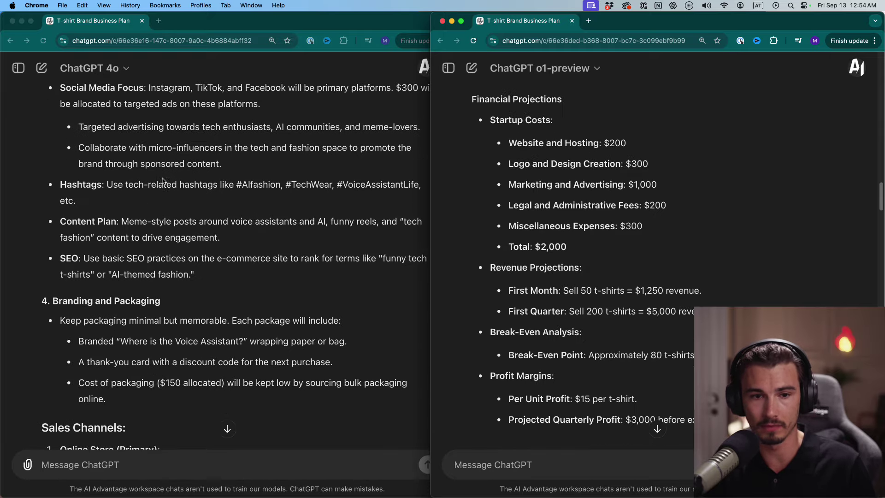
{"action": "scroll", "coordinate": [162, 181], "scroll_direction": "up", "scroll_amount": 4}
{"action": "scroll", "coordinate": [611, 289], "scroll_direction": "up", "scroll_amount": 8}
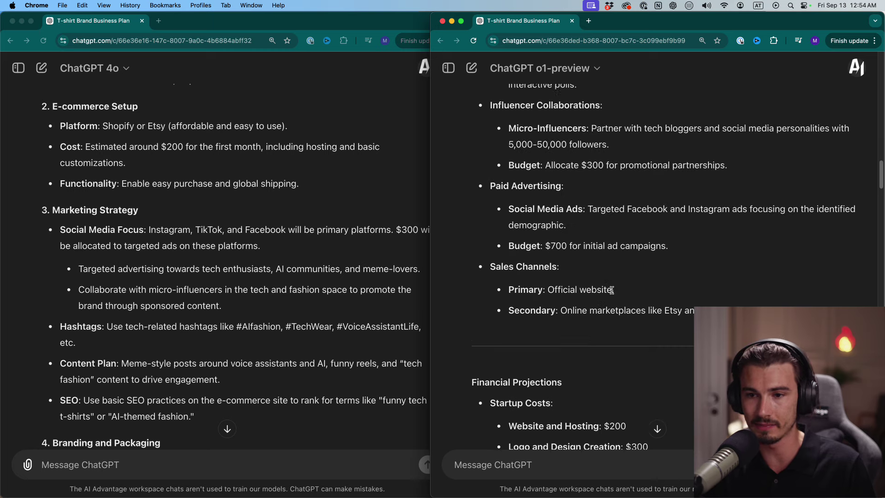
{"action": "scroll", "coordinate": [612, 290], "scroll_direction": "down", "scroll_amount": 10}
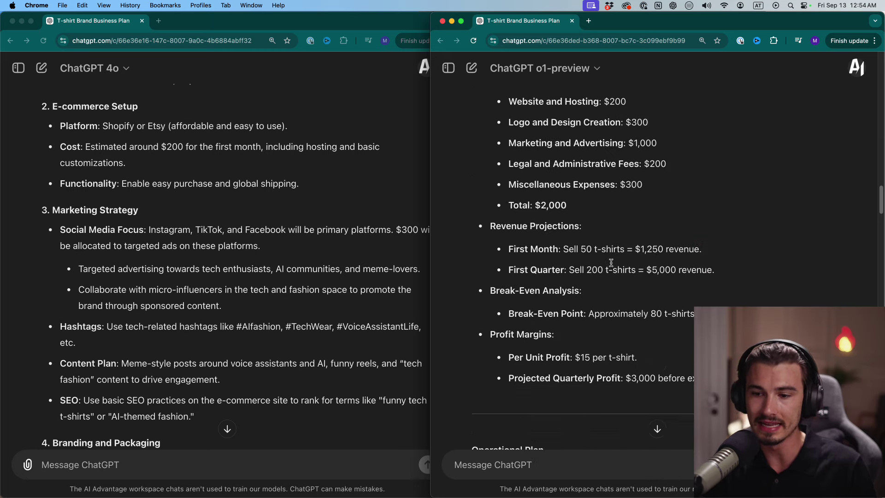
{"action": "scroll", "coordinate": [612, 263], "scroll_direction": "down", "scroll_amount": 15}
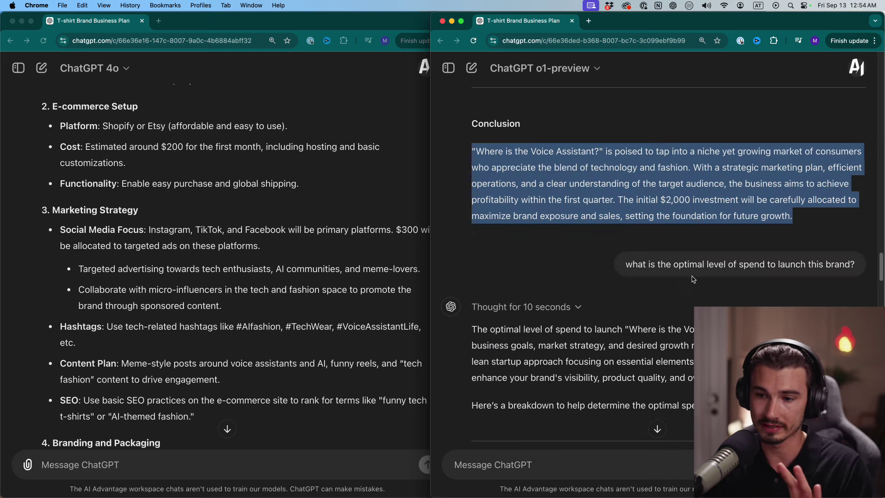
Highlight GPT-4o's $5,000-$10,000 budget recommendation in its optimal-spend answer.
{"action": "left_click", "coordinate": [756, 270]}
{"action": "scroll", "coordinate": [161, 300], "scroll_direction": "down", "scroll_amount": 18}
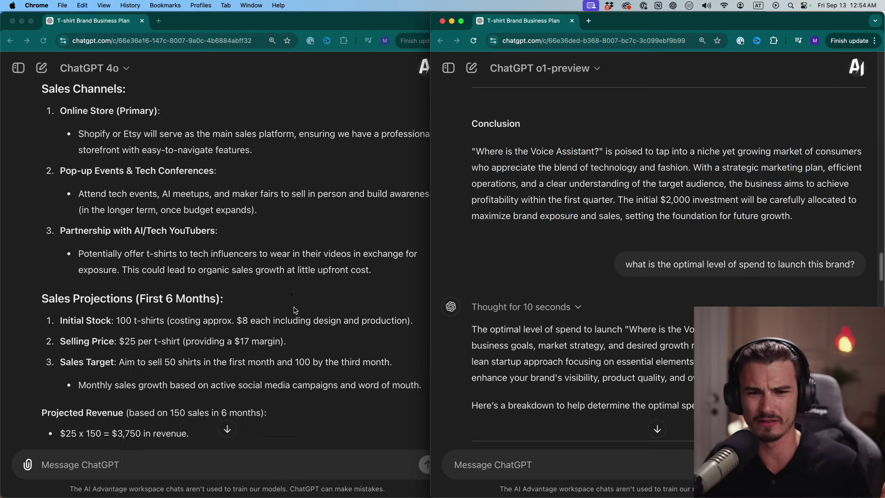
{"action": "scroll", "coordinate": [304, 311], "scroll_direction": "down", "scroll_amount": 5}
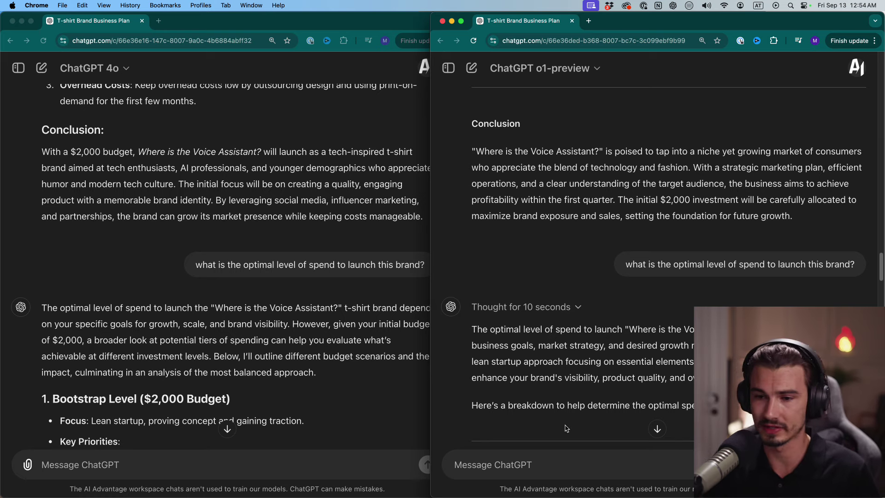
{"action": "left_click", "coordinate": [94, 307]}
{"action": "left_click_drag", "start_coordinate": [93, 307], "coordinate": [199, 352]}
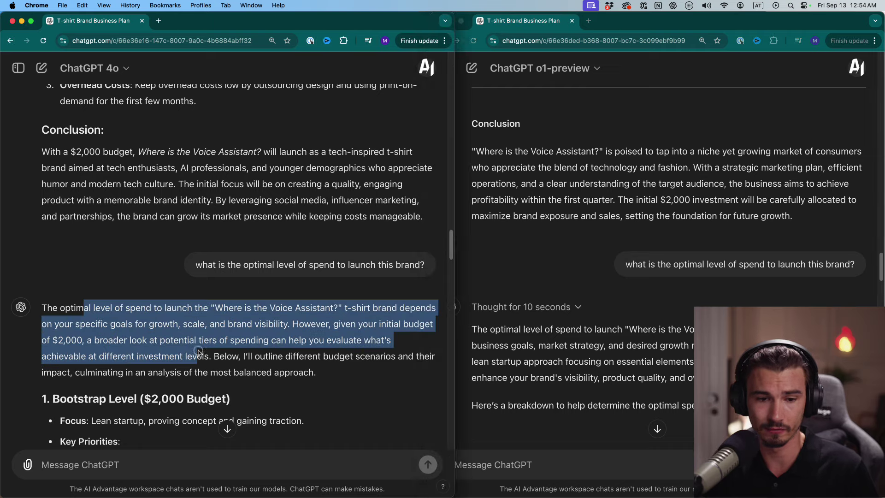
{"action": "scroll", "coordinate": [322, 356], "scroll_direction": "down", "scroll_amount": 15}
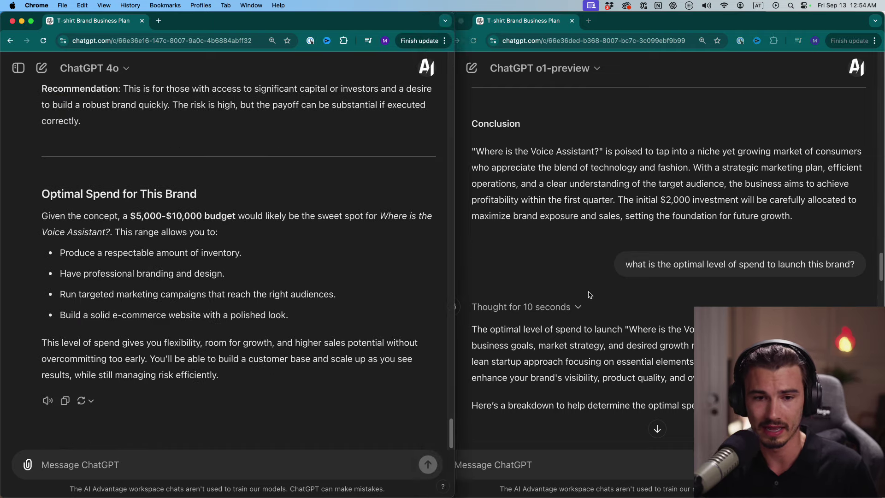
{"action": "scroll", "coordinate": [641, 293], "scroll_direction": "down", "scroll_amount": 15}
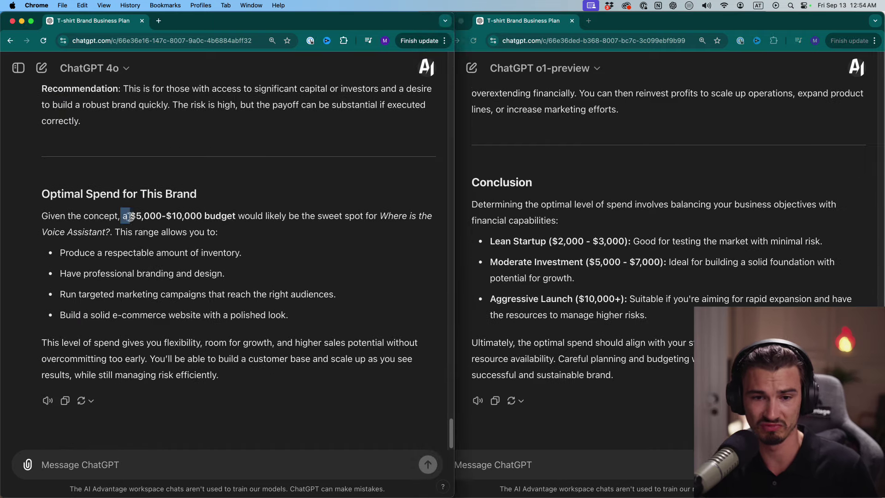
{"action": "left_click_drag", "start_coordinate": [129, 217], "coordinate": [352, 231]}
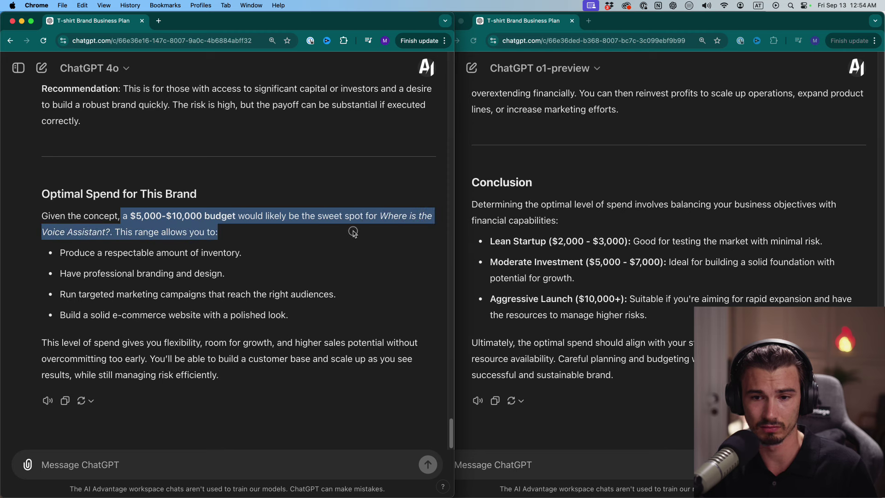
{"action": "left_click", "coordinate": [357, 239]}
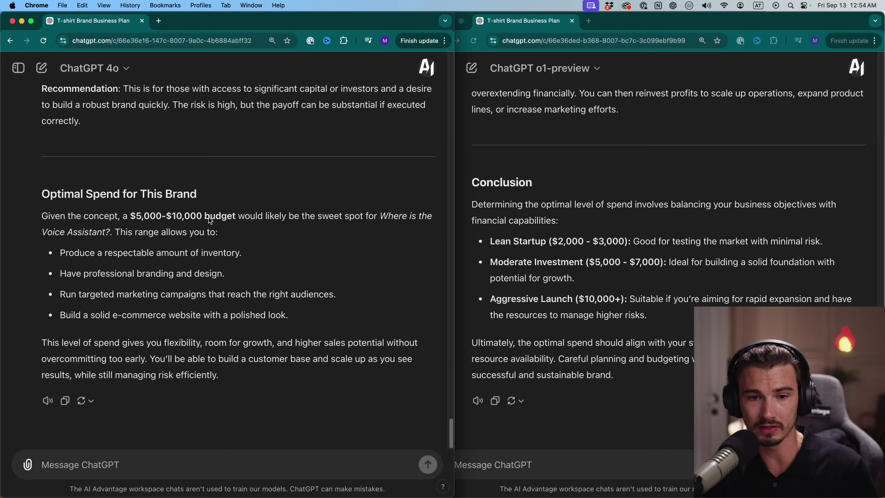
{"action": "left_click_drag", "start_coordinate": [122, 215], "coordinate": [215, 233]}
{"action": "left_click", "coordinate": [221, 238]}
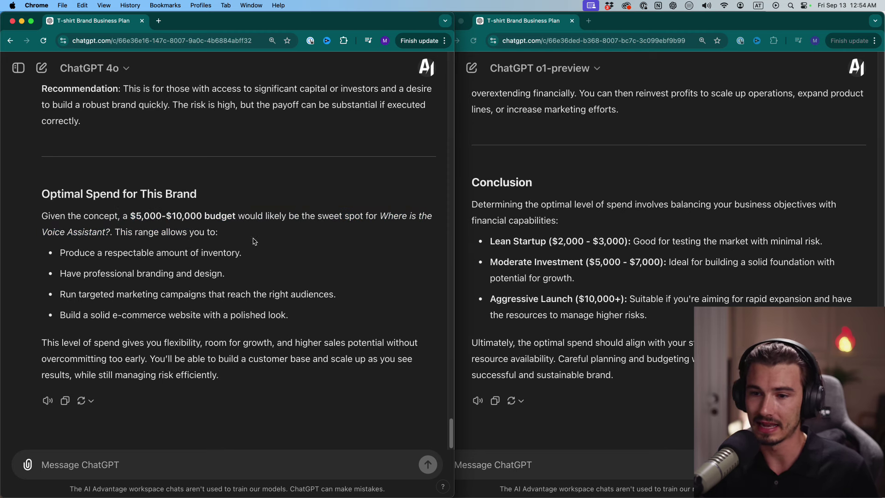
Bring o1-preview forward and highlight its spending tiers, ending on the Lean Startup description.
{"action": "left_click", "coordinate": [529, 224]}
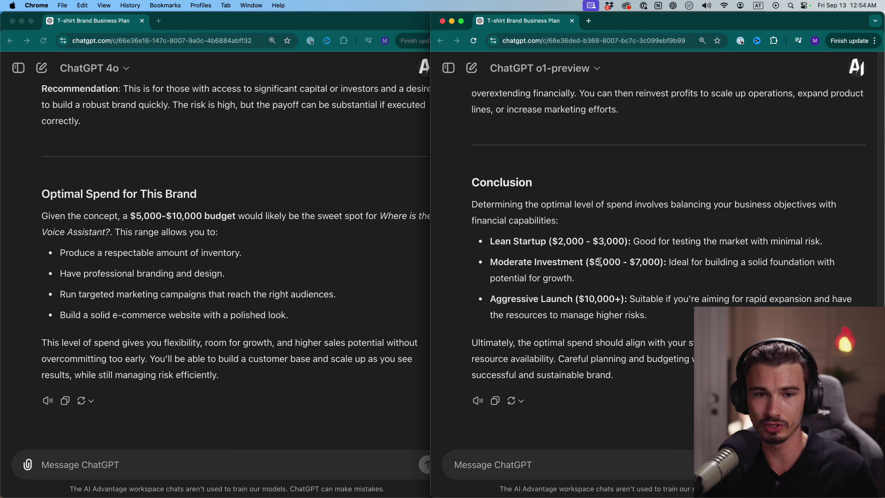
{"action": "left_click_drag", "start_coordinate": [510, 243], "coordinate": [668, 260]}
{"action": "left_click", "coordinate": [659, 319]}
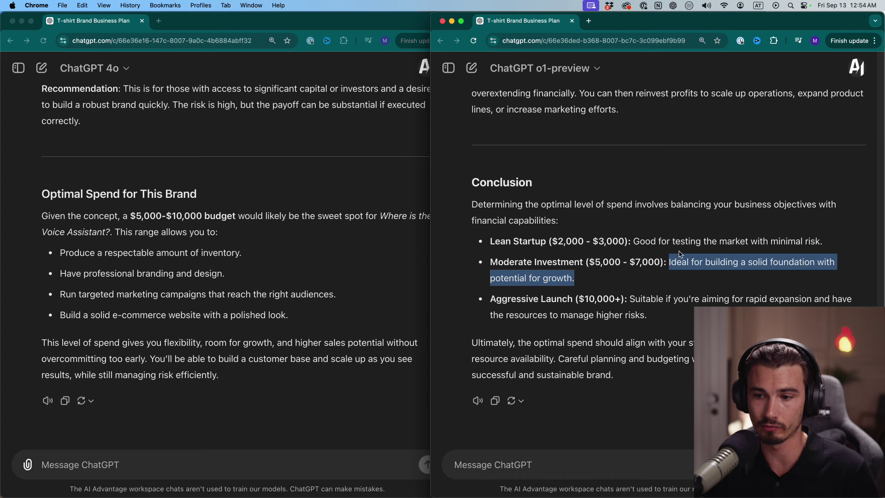
{"action": "left_click", "coordinate": [680, 254]}
{"action": "left_click_drag", "start_coordinate": [823, 241], "coordinate": [640, 245]}
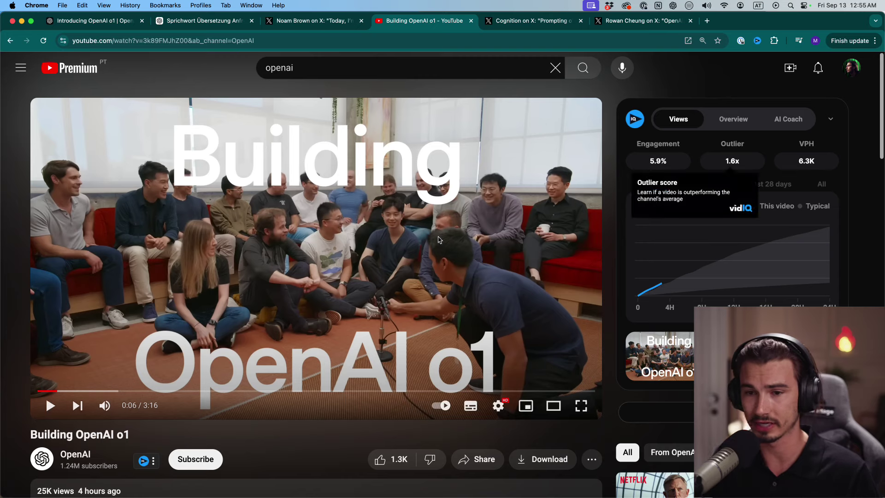
Leave the YouTube video for the Sprichwort Übersetzung chat tab.
{"action": "scroll", "coordinate": [615, 156], "scroll_direction": "down", "scroll_amount": 1}
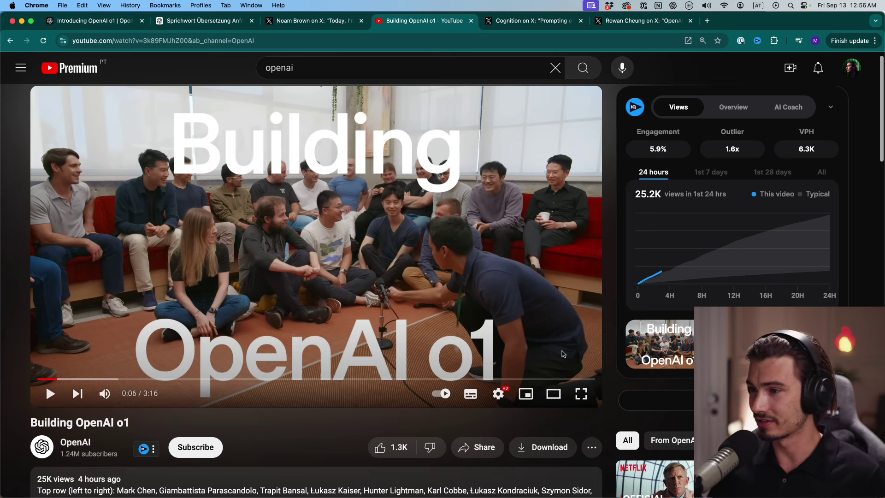
{"action": "key", "text": "super+shift+4"}
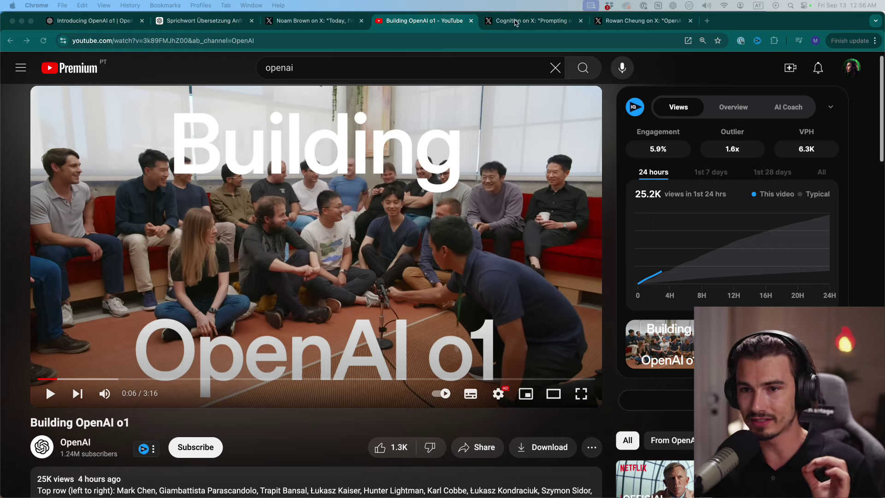
{"action": "left_click", "coordinate": [210, 21]}
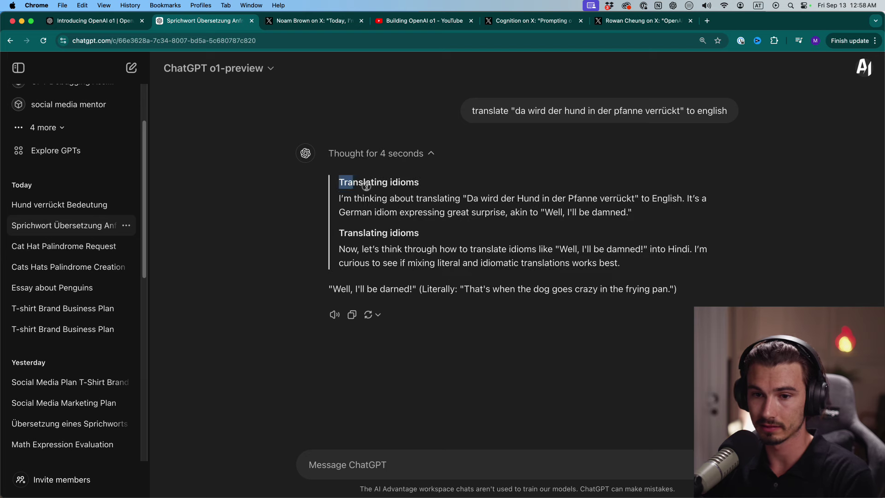
Open the GPT-4o Cat Hat Palindrome chat, then the o1-preview cats-with-hats palindrome chat.
{"action": "left_click_drag", "start_coordinate": [366, 185], "coordinate": [92, 266]}
{"action": "left_click", "coordinate": [50, 243]}
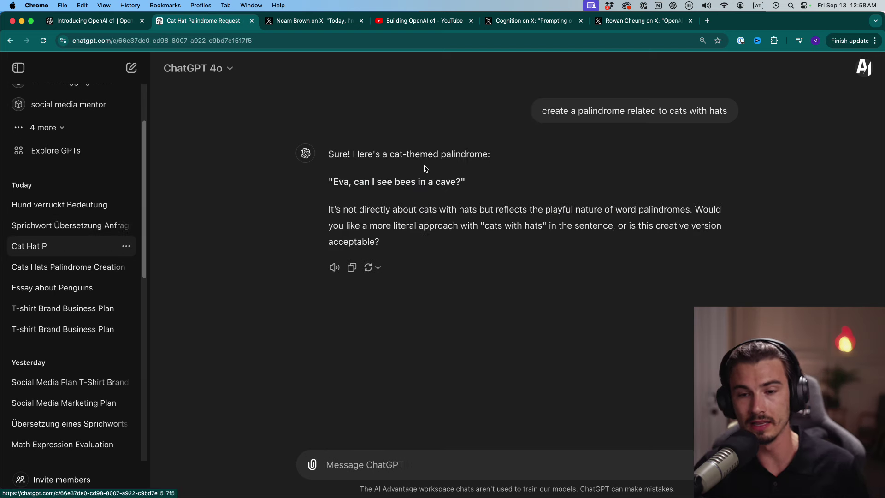
{"action": "left_click", "coordinate": [51, 267]}
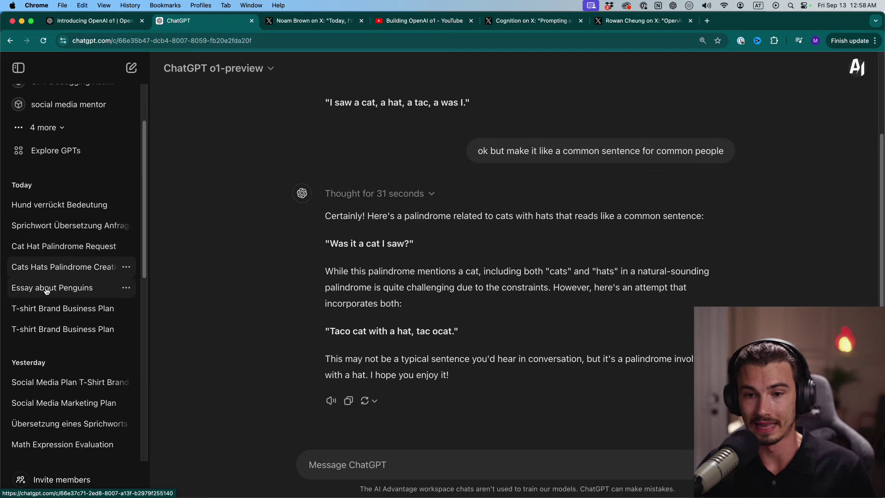
Expand and collapse o1-preview's 31-second reasoning, then switch to Cognition's post on X.
{"action": "left_click", "coordinate": [377, 193]}
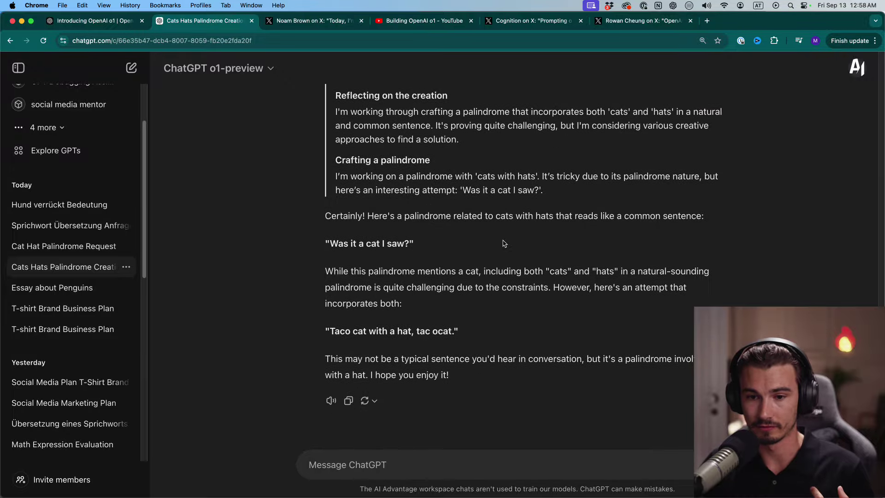
{"action": "scroll", "coordinate": [505, 243], "scroll_direction": "up", "scroll_amount": 15}
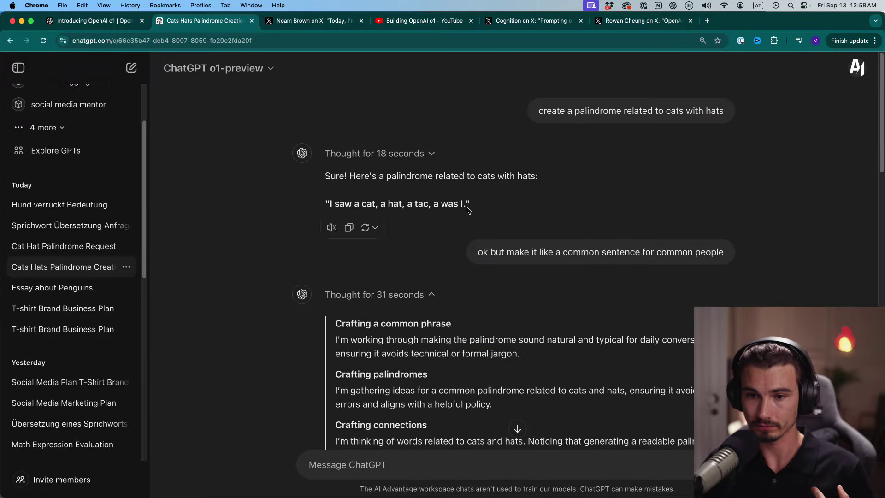
{"action": "left_click_drag", "start_coordinate": [374, 339], "coordinate": [550, 374]}
{"action": "scroll", "coordinate": [508, 251], "scroll_direction": "down", "scroll_amount": 3}
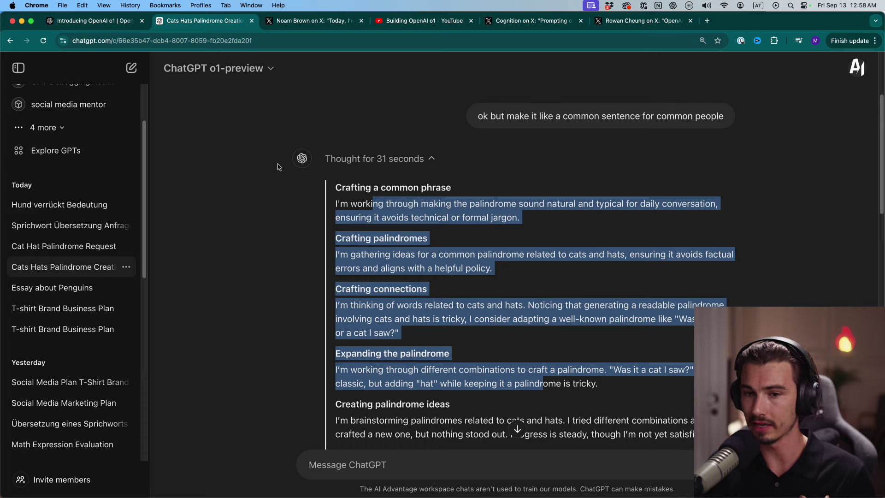
{"action": "left_click", "coordinate": [407, 159]}
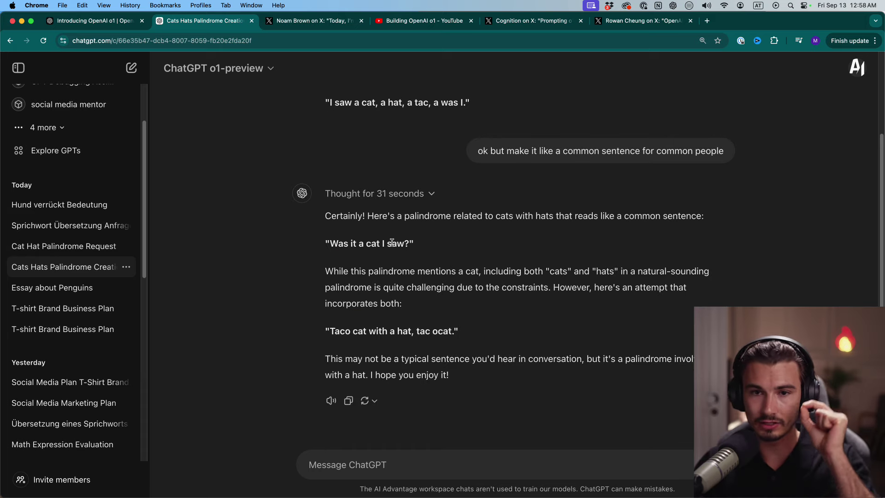
{"action": "left_click", "coordinate": [500, 26]}
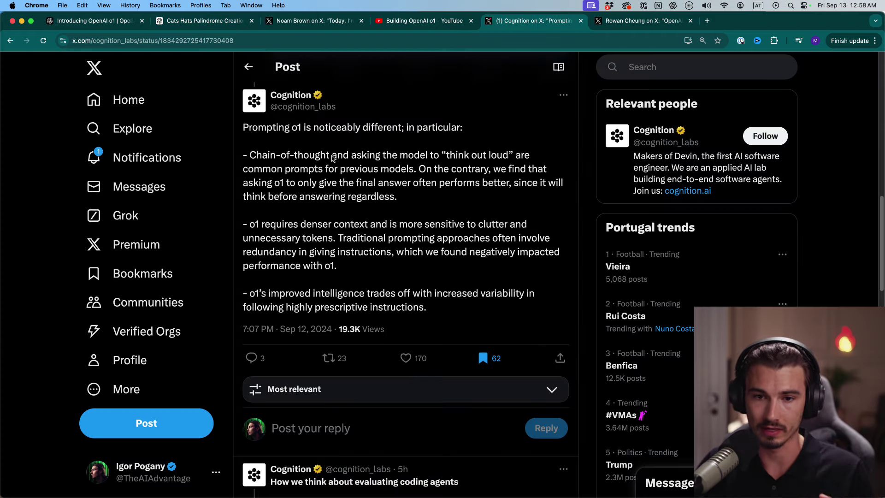
{"action": "scroll", "coordinate": [363, 175], "scroll_direction": "up", "scroll_amount": 10}
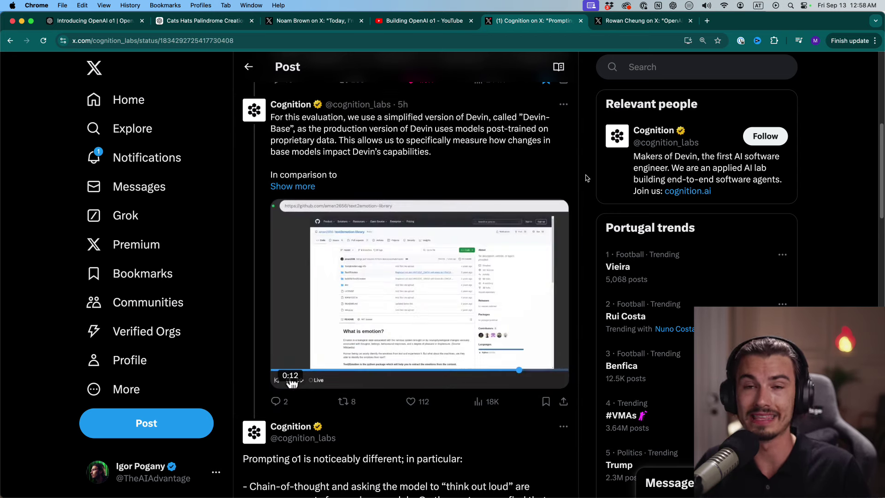
{"action": "scroll", "coordinate": [549, 200], "scroll_direction": "down", "scroll_amount": 6}
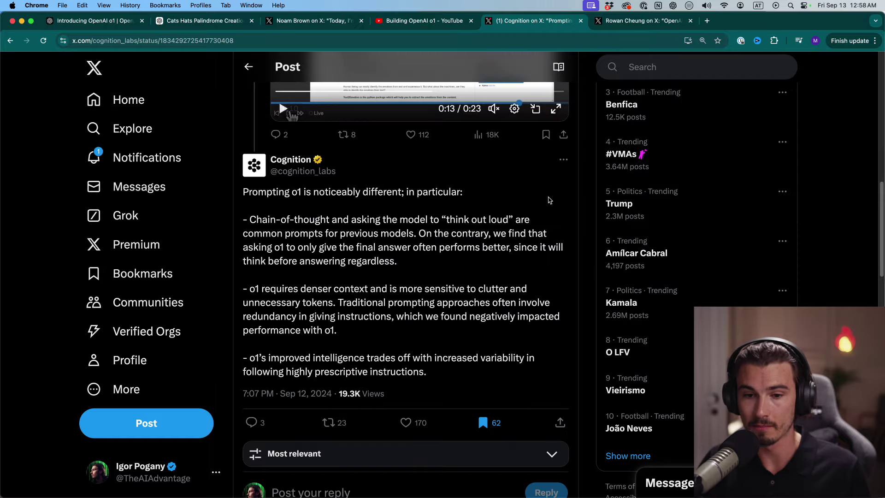
{"action": "left_click_drag", "start_coordinate": [267, 224], "coordinate": [326, 235]}
{"action": "left_click", "coordinate": [332, 238]}
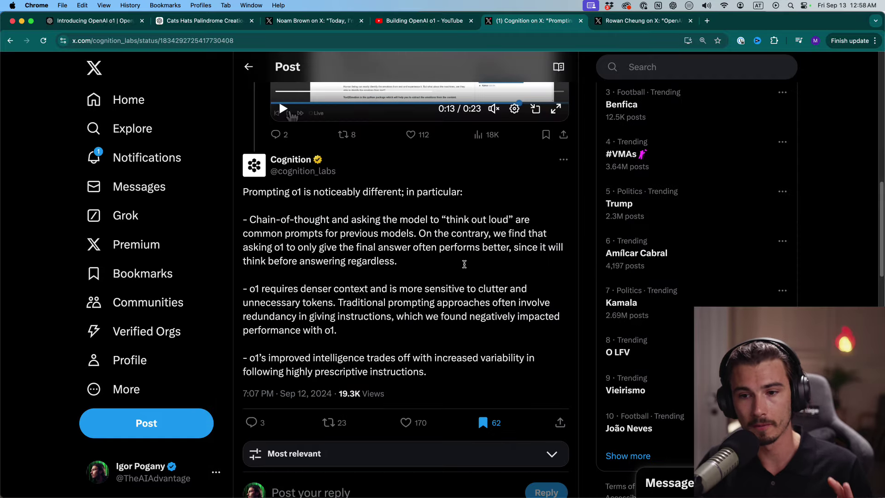
{"action": "left_click_drag", "start_coordinate": [440, 251], "coordinate": [390, 235]}
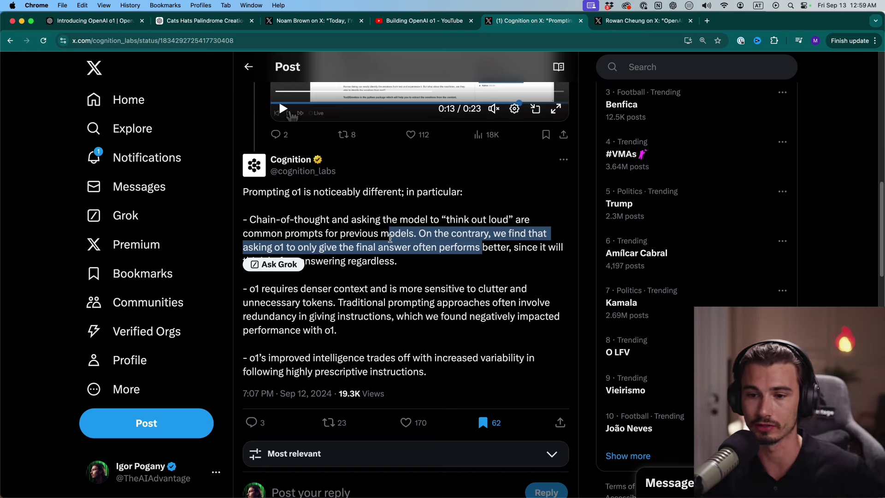
Highlight Cognition's denser-context tip a few times, then clear the selection.
{"action": "left_click", "coordinate": [492, 243]}
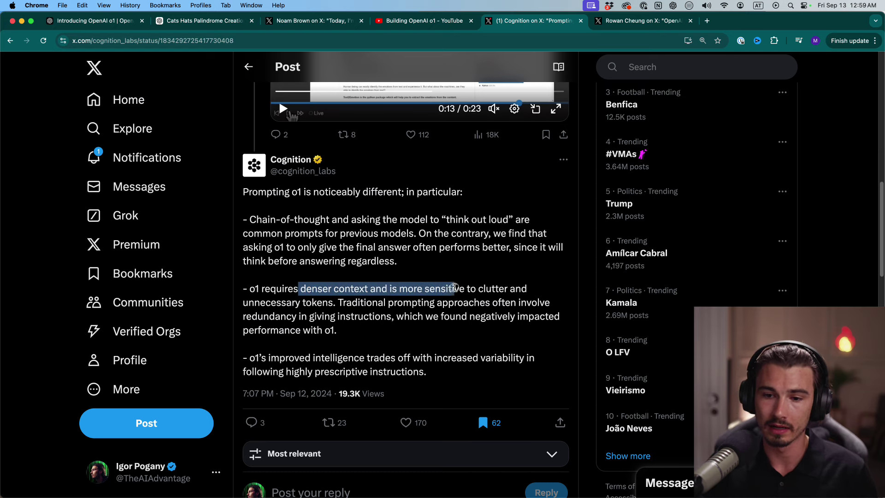
{"action": "left_click_drag", "start_coordinate": [455, 288], "coordinate": [506, 320]}
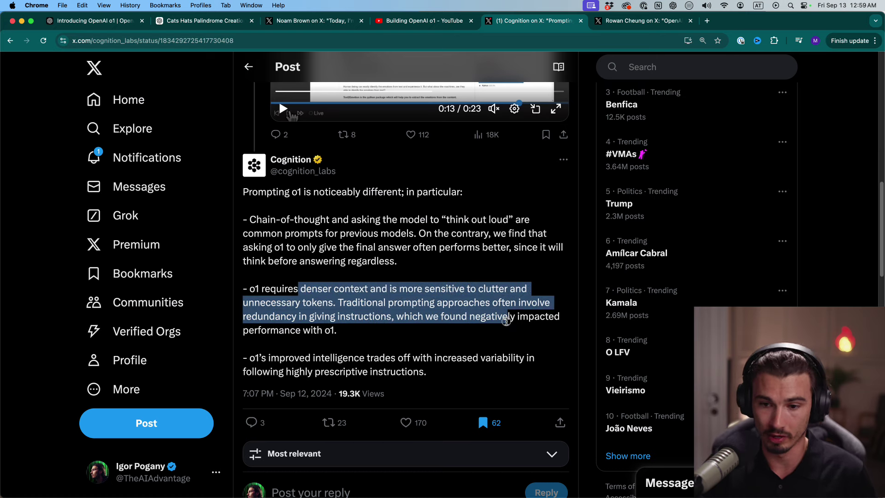
{"action": "left_click", "coordinate": [503, 327]}
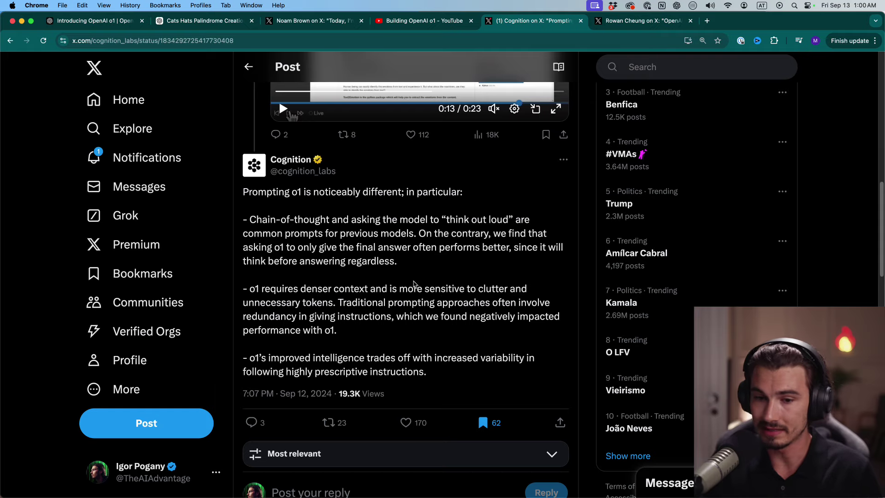
{"action": "left_click_drag", "start_coordinate": [333, 325], "coordinate": [280, 288]}
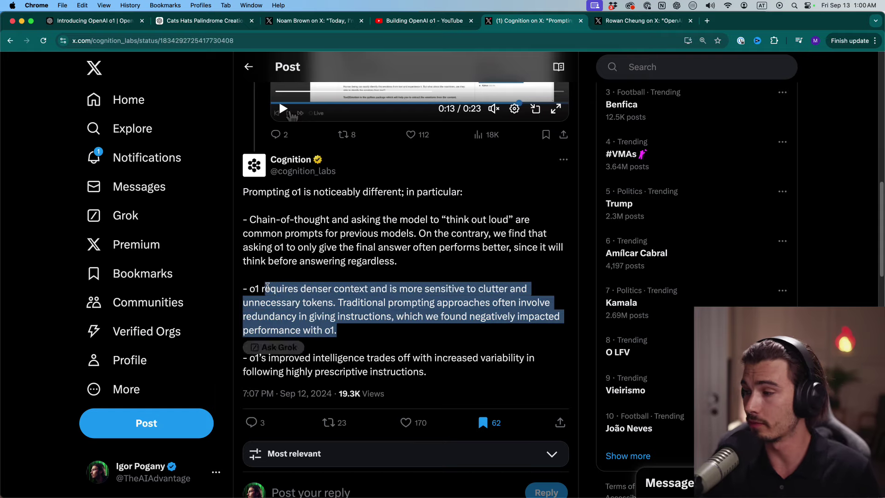
{"action": "left_click", "coordinate": [269, 287]}
{"action": "left_click_drag", "start_coordinate": [374, 339], "coordinate": [243, 288]}
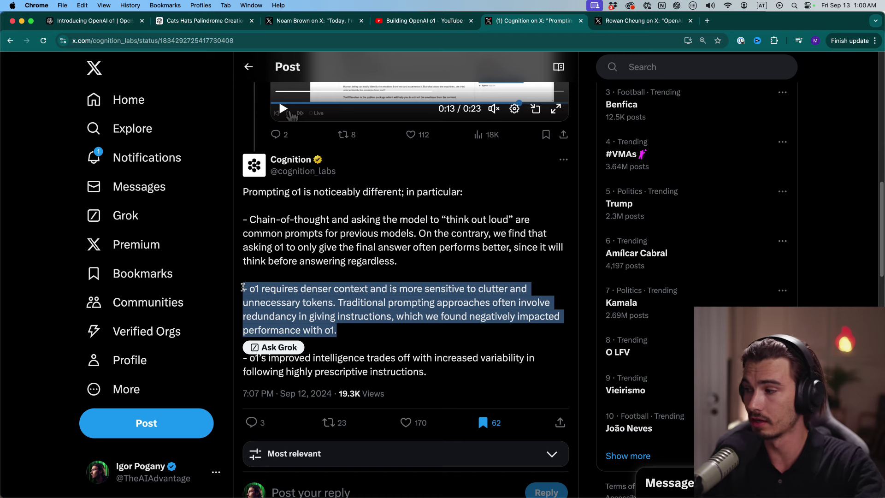
{"action": "left_click", "coordinate": [410, 333]}
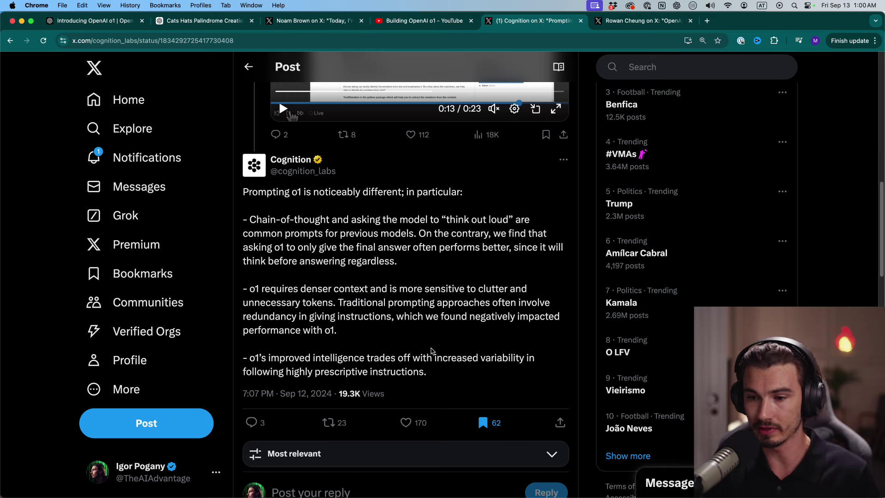
Highlight the three o1 prompting tips, from Chain-of-thought to highly prescriptive instructions.
{"action": "scroll", "coordinate": [366, 307], "scroll_direction": "down", "scroll_amount": 1}
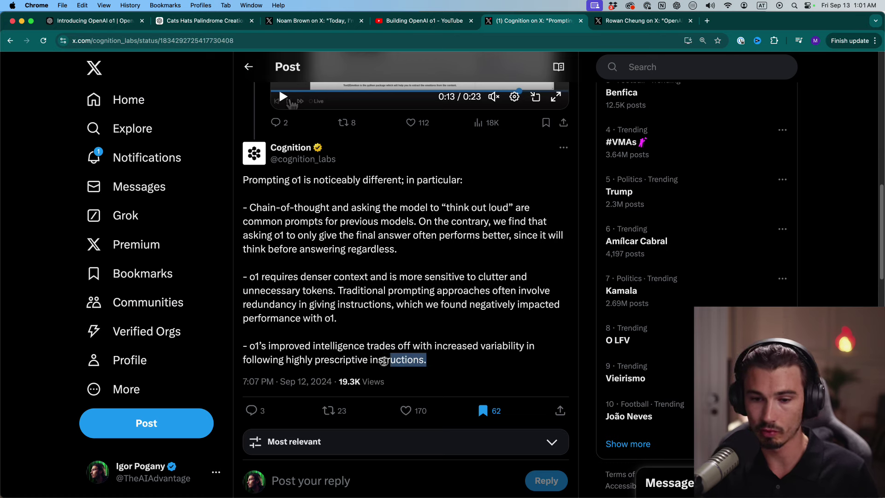
{"action": "left_click_drag", "start_coordinate": [278, 341], "coordinate": [252, 206]}
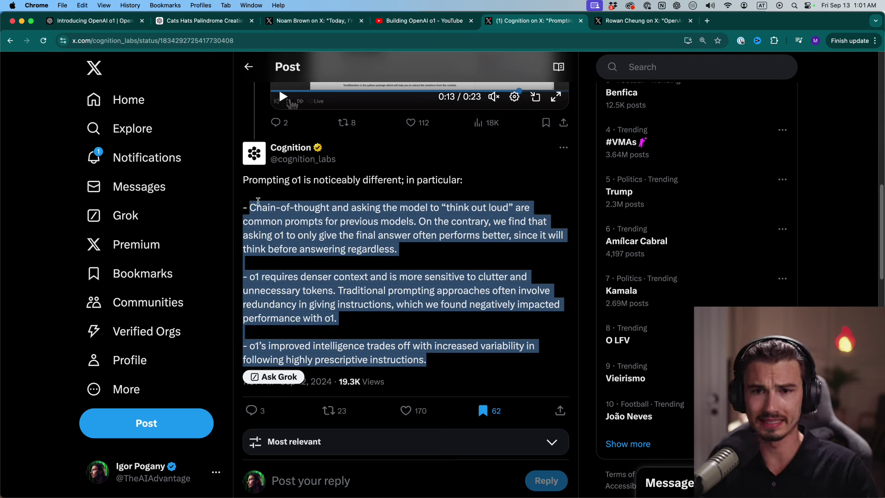